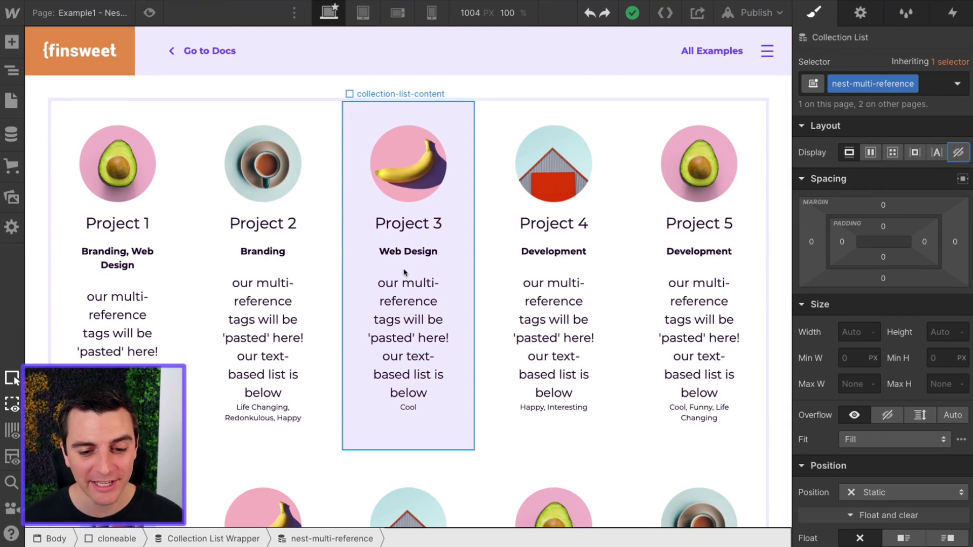
Step: Scroll through the project cards and inspect the categories text under Project 11
{"action": "scroll", "coordinate": [411, 279], "scroll_direction": "down", "scroll_amount": 6}
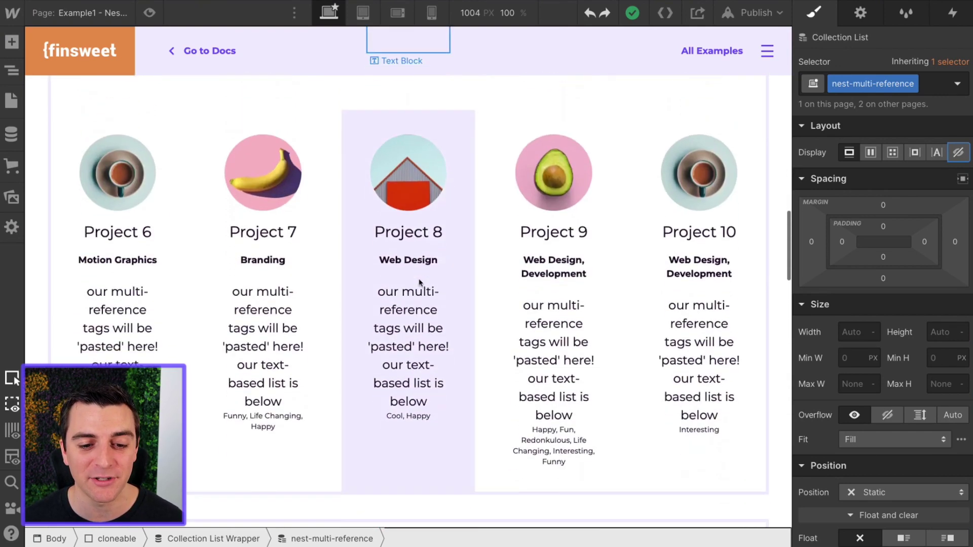
{"action": "scroll", "coordinate": [419, 282], "scroll_direction": "down", "scroll_amount": 7}
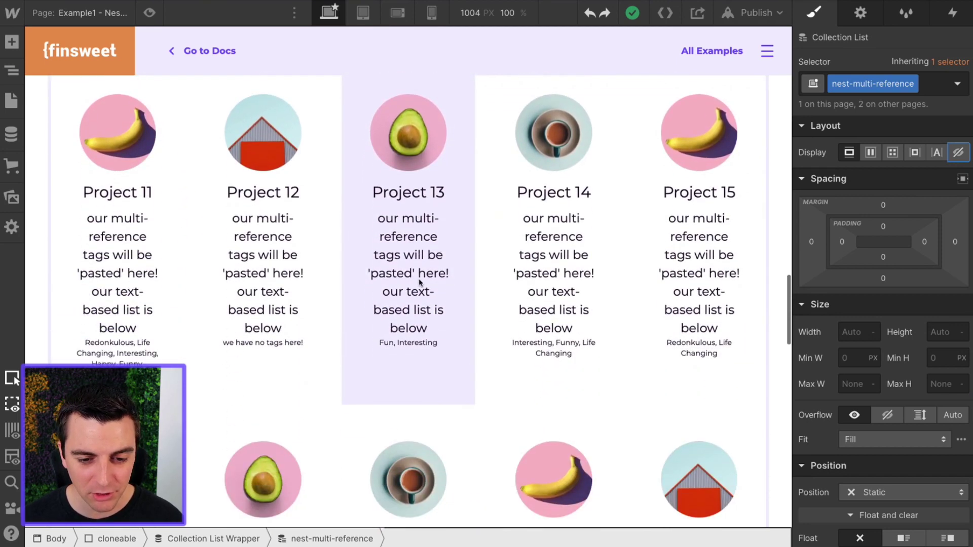
{"action": "left_click", "coordinate": [120, 357]}
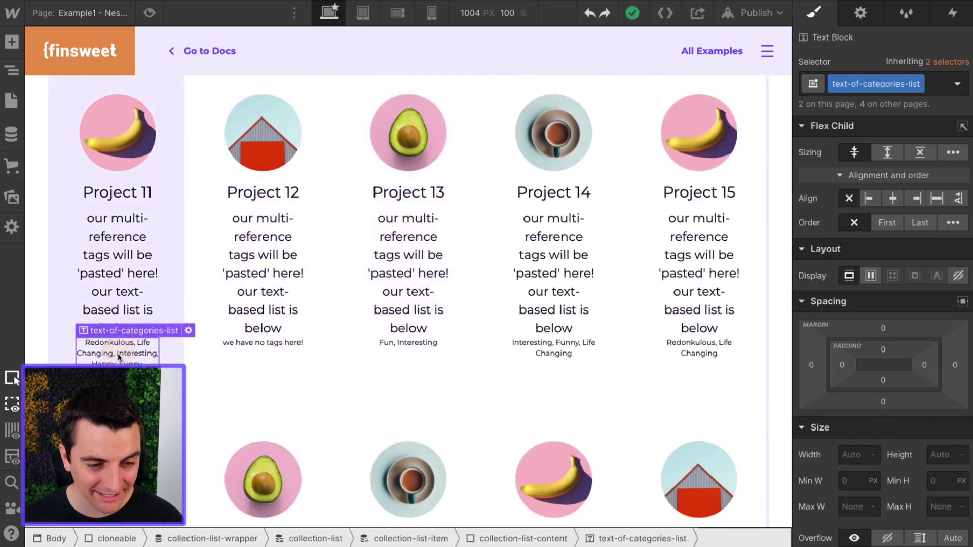
{"action": "scroll", "coordinate": [120, 357], "scroll_direction": "down", "scroll_amount": 10}
{"action": "scroll", "coordinate": [119, 357], "scroll_direction": "down", "scroll_amount": 1}
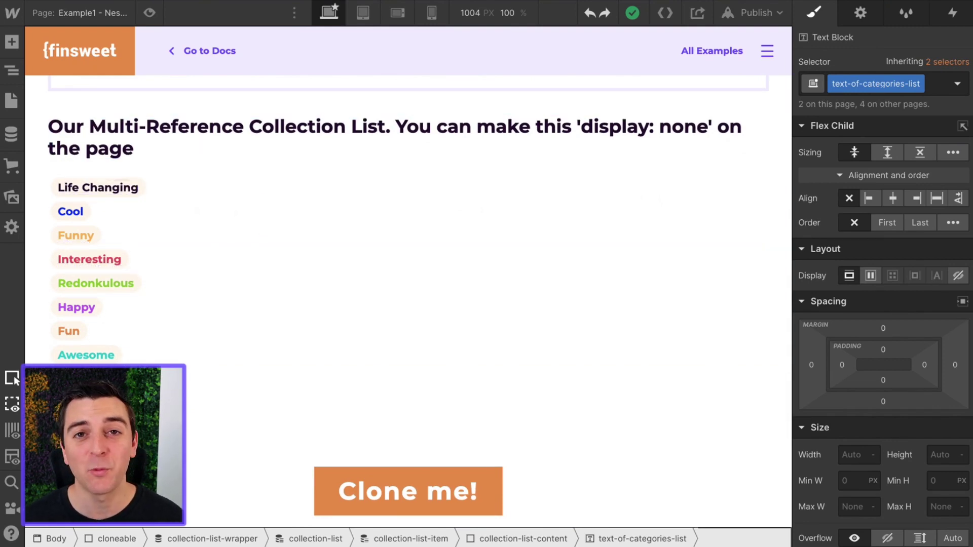
{"action": "scroll", "coordinate": [397, 254], "scroll_direction": "up", "scroll_amount": 10}
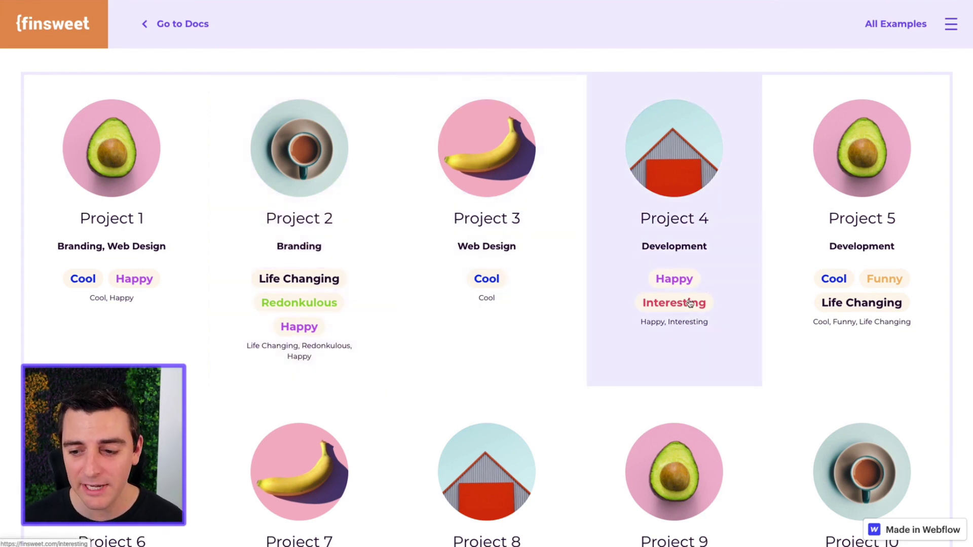
{"action": "scroll", "coordinate": [698, 303], "scroll_direction": "down", "scroll_amount": 5}
{"action": "scroll", "coordinate": [698, 303], "scroll_direction": "down", "scroll_amount": 6}
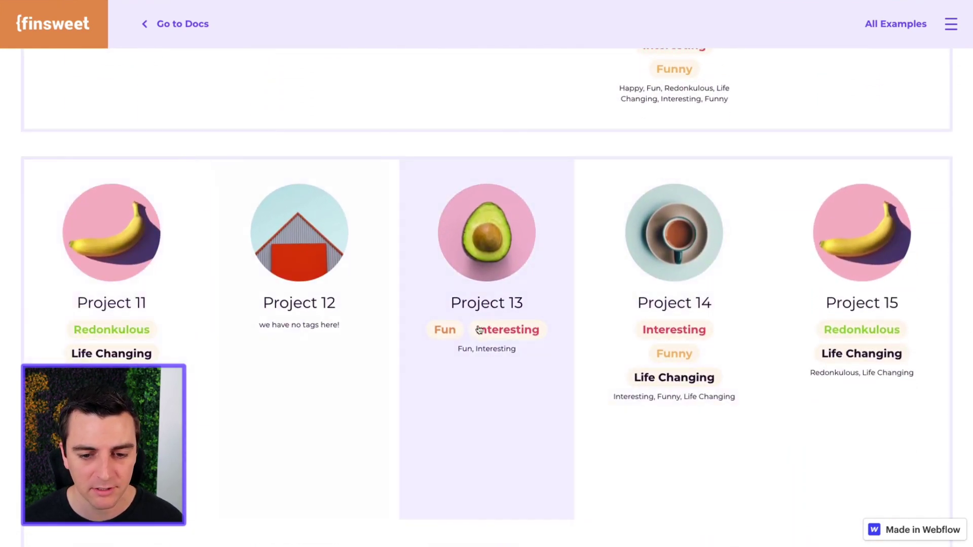
{"action": "scroll", "coordinate": [427, 332], "scroll_direction": "down", "scroll_amount": 1}
{"action": "scroll", "coordinate": [427, 332], "scroll_direction": "down", "scroll_amount": 5}
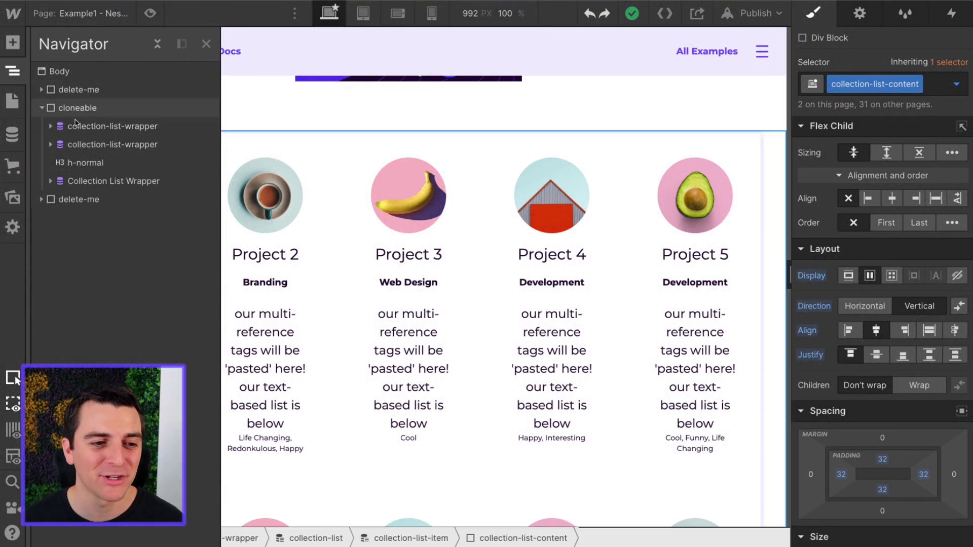
Step: Inspect the first and second project list wrappers and the multi-reference tag list wrapper
{"action": "left_click", "coordinate": [90, 126]}
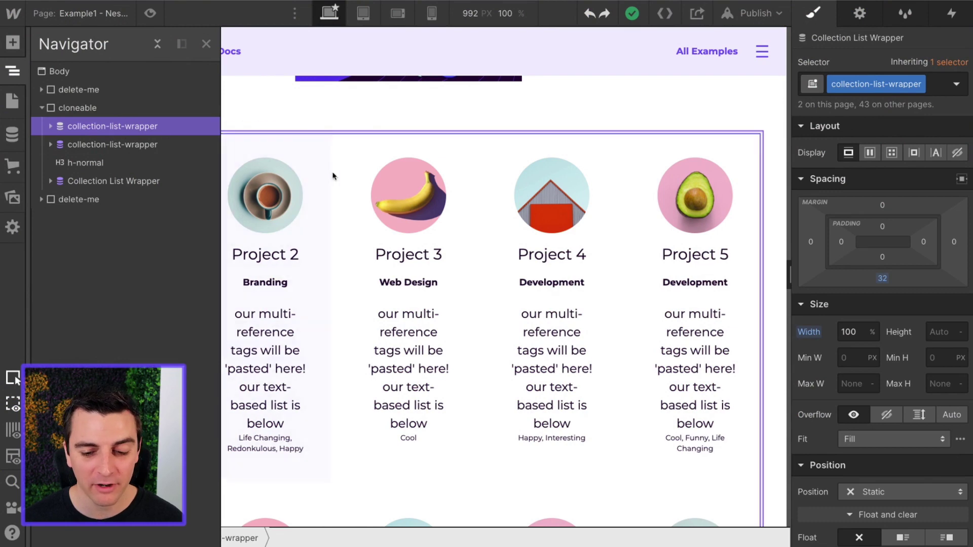
{"action": "scroll", "coordinate": [332, 174], "scroll_direction": "down", "scroll_amount": 8}
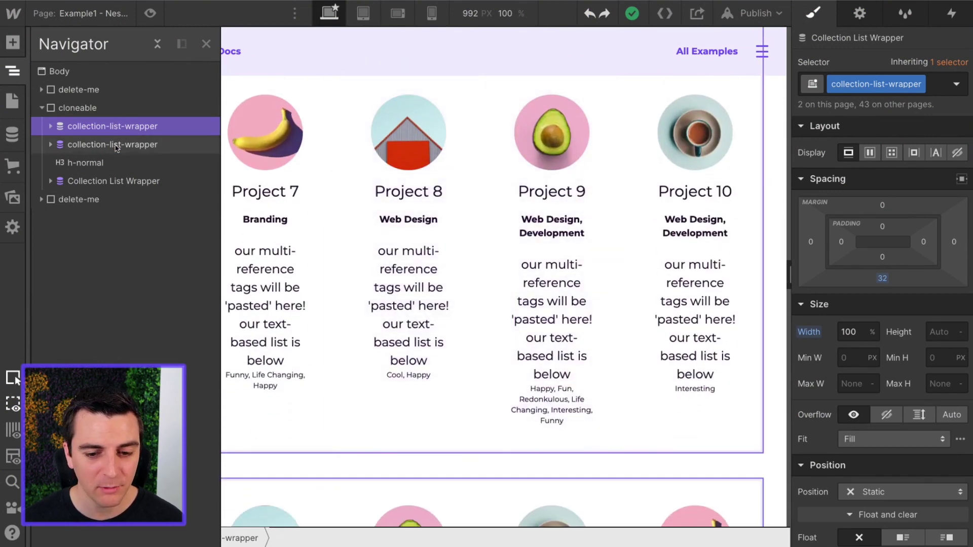
{"action": "left_click", "coordinate": [114, 144]}
{"action": "scroll", "coordinate": [608, 276], "scroll_direction": "down", "scroll_amount": 10}
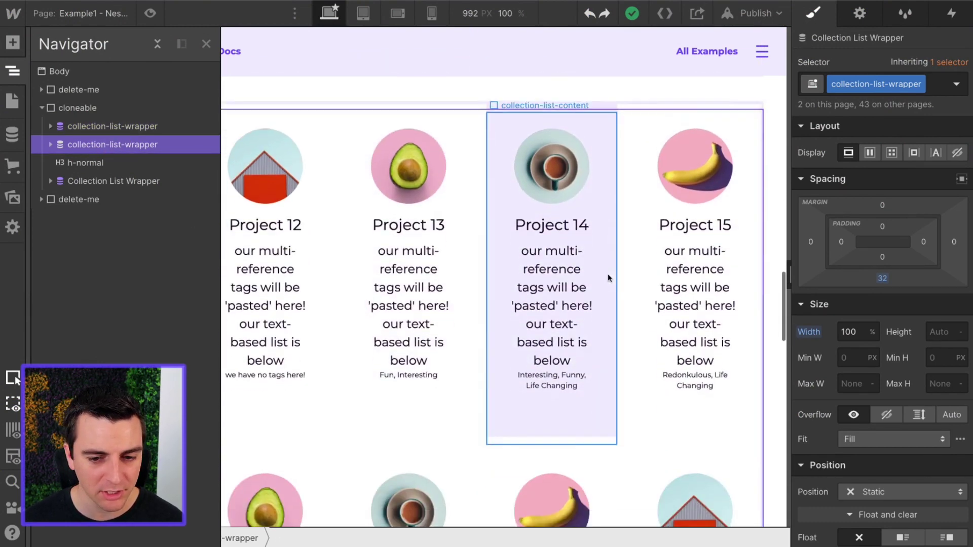
{"action": "left_click", "coordinate": [143, 181]}
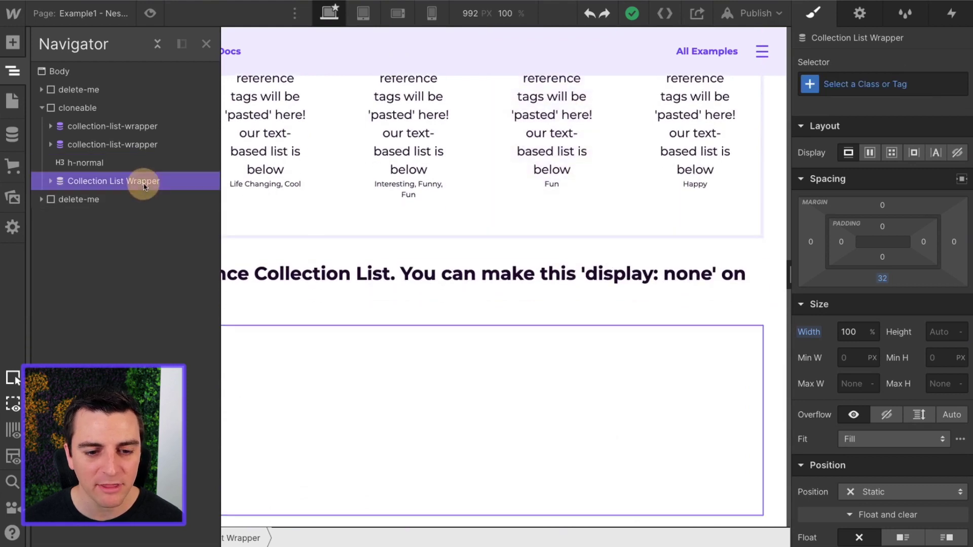
{"action": "scroll", "coordinate": [349, 266], "scroll_direction": "down", "scroll_amount": 2}
Step: Select the nest-multi-reference tag list, hide it from the page, then make it visible again
{"action": "key", "text": "z"}
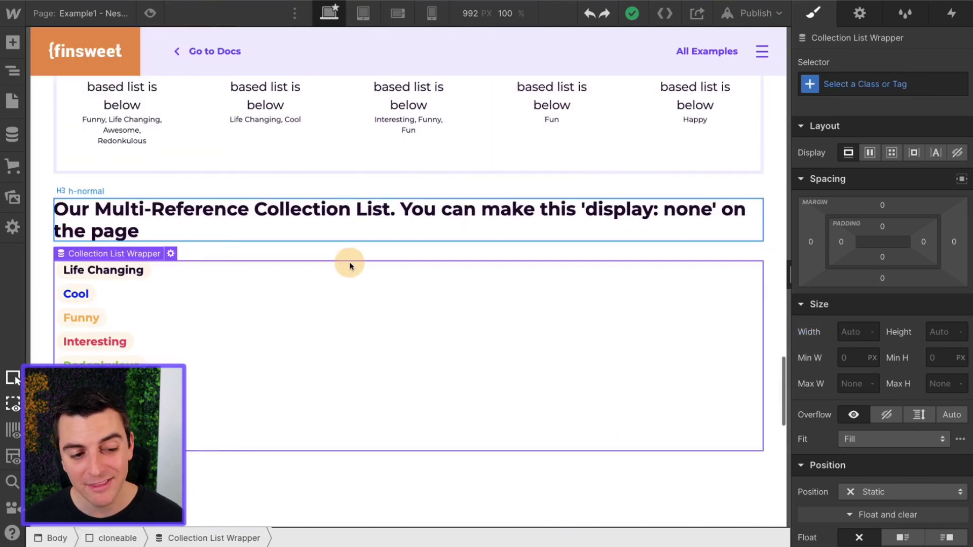
{"action": "left_click", "coordinate": [349, 263]}
{"action": "left_click", "coordinate": [350, 264]}
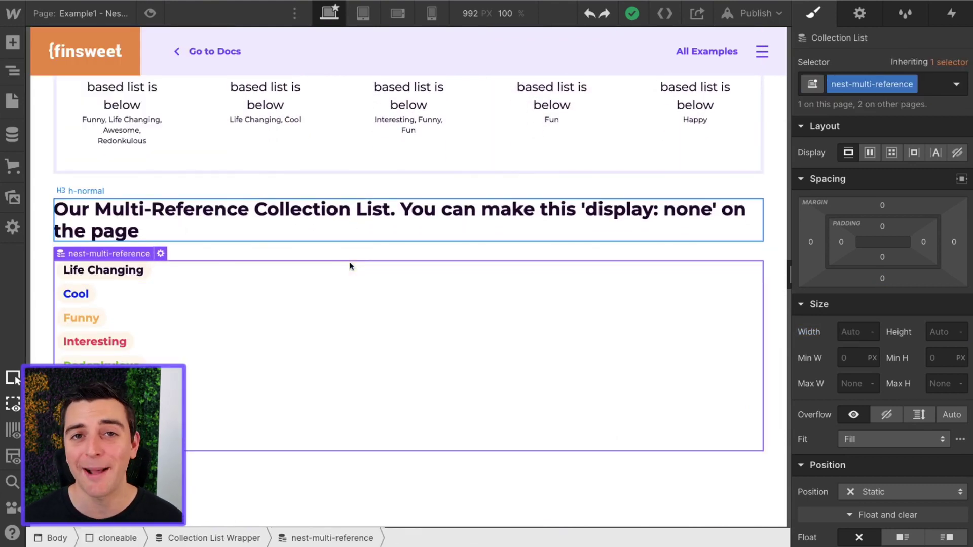
{"action": "left_click", "coordinate": [957, 153]}
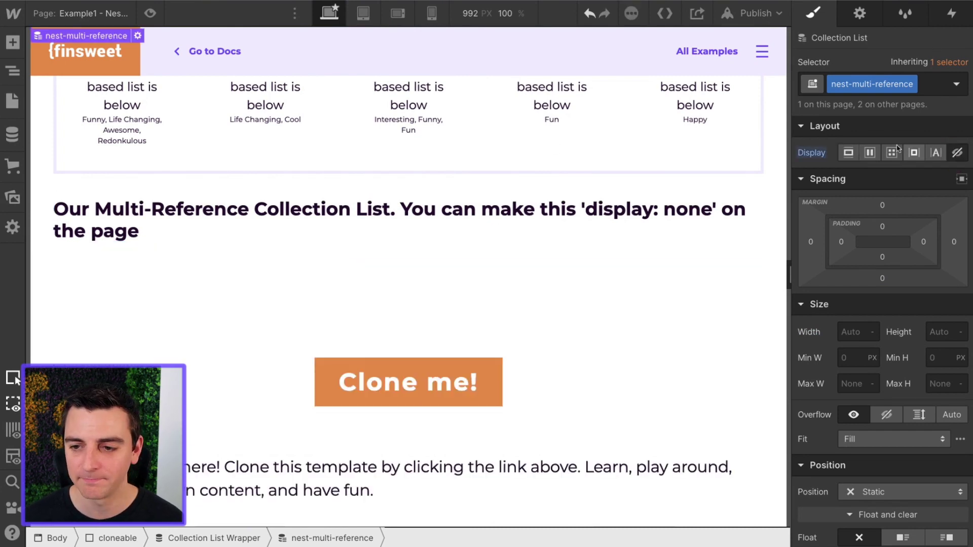
{"action": "left_click", "coordinate": [849, 153]}
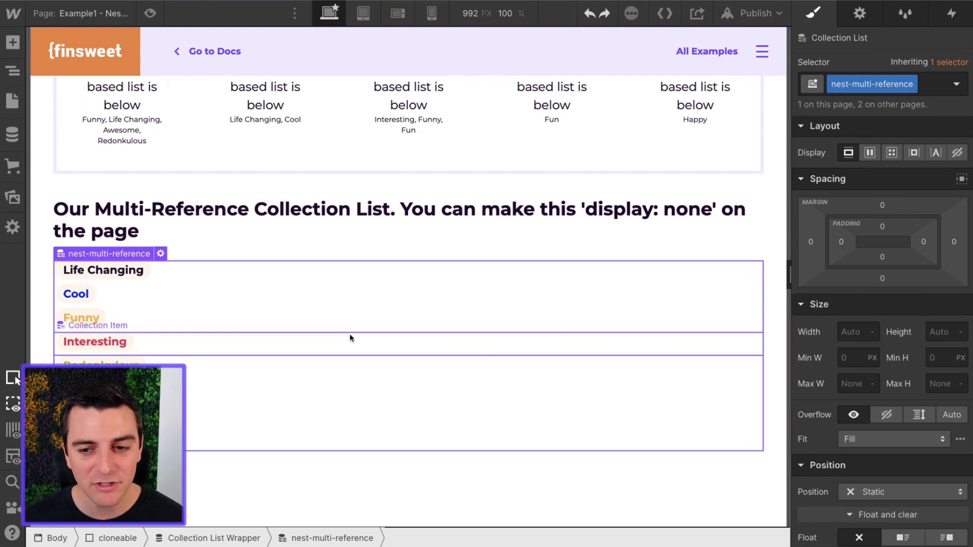
Step: Scroll back up and select the project list's wrapper element
{"action": "scroll", "coordinate": [350, 314], "scroll_direction": "up", "scroll_amount": 8}
{"action": "scroll", "coordinate": [350, 338], "scroll_direction": "up", "scroll_amount": 6}
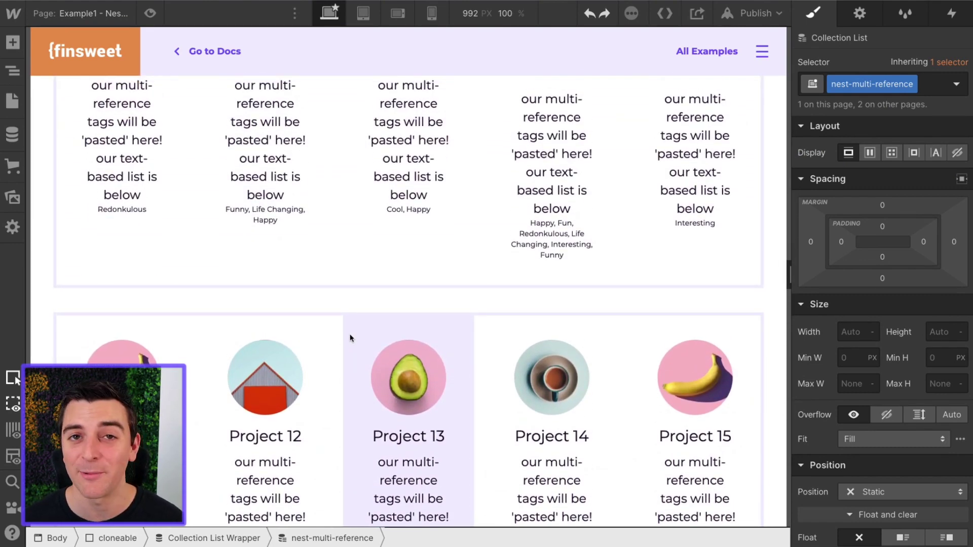
{"action": "scroll", "coordinate": [350, 338], "scroll_direction": "up", "scroll_amount": 6}
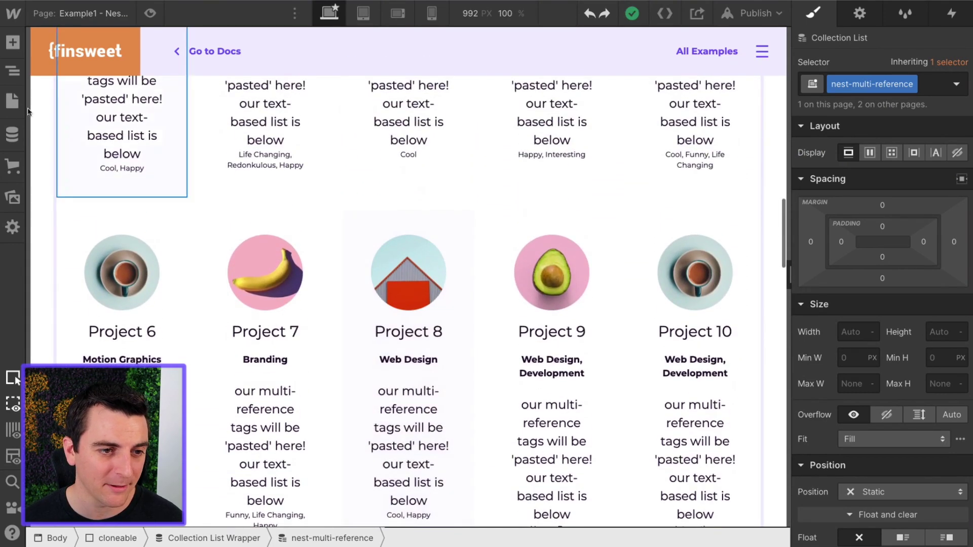
{"action": "left_click", "coordinate": [53, 101]}
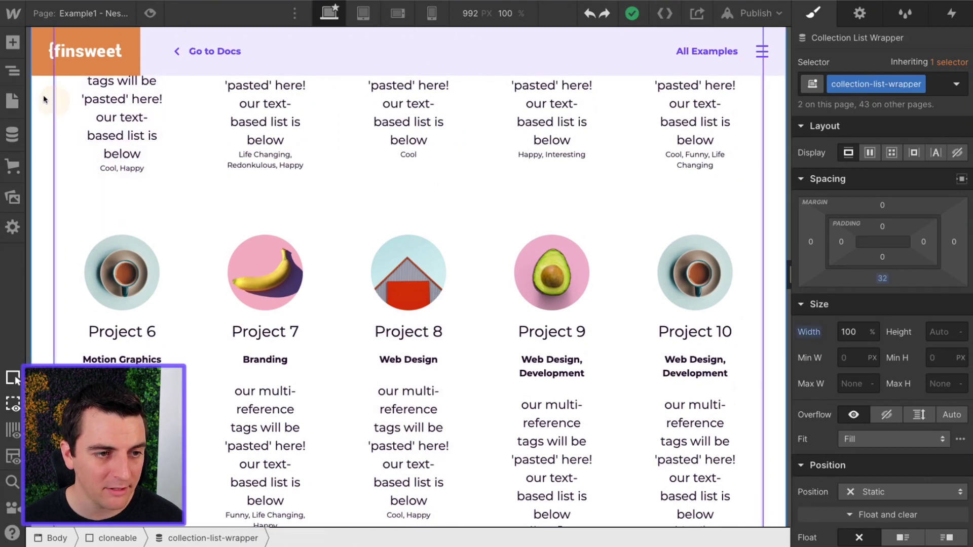
Step: In the Navigator, expand the first collection-list-wrapper and select its collection list
{"action": "left_click", "coordinate": [14, 70]}
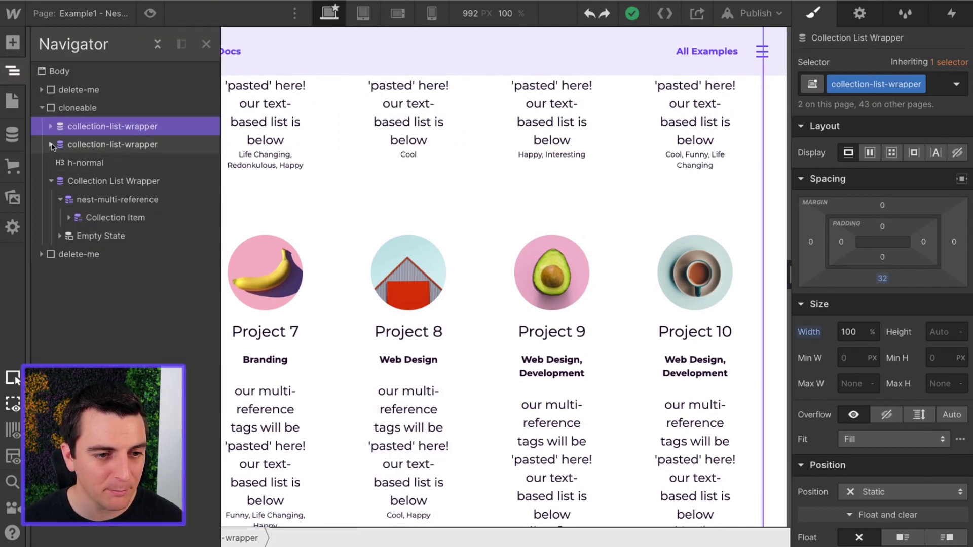
{"action": "left_click", "coordinate": [50, 127]}
{"action": "left_click", "coordinate": [51, 127]}
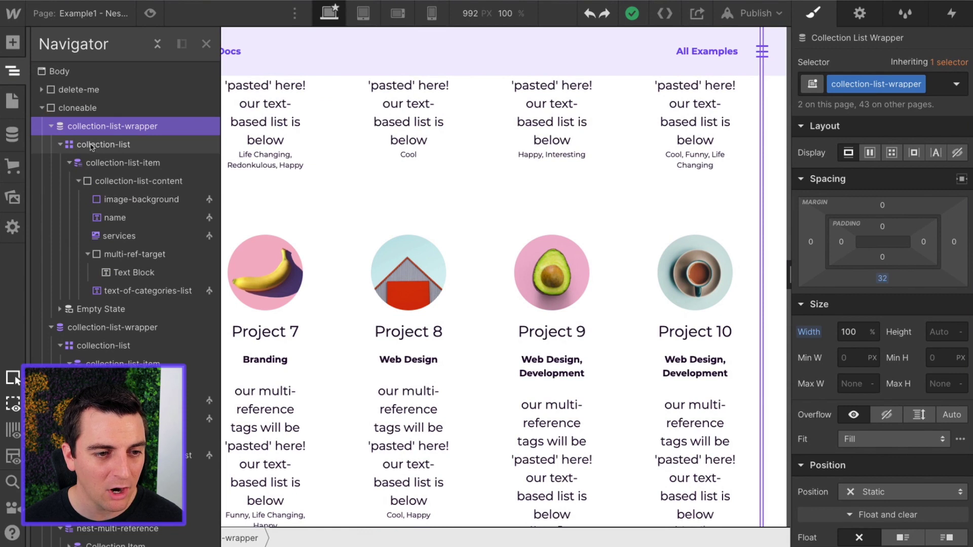
{"action": "left_click", "coordinate": [60, 145]}
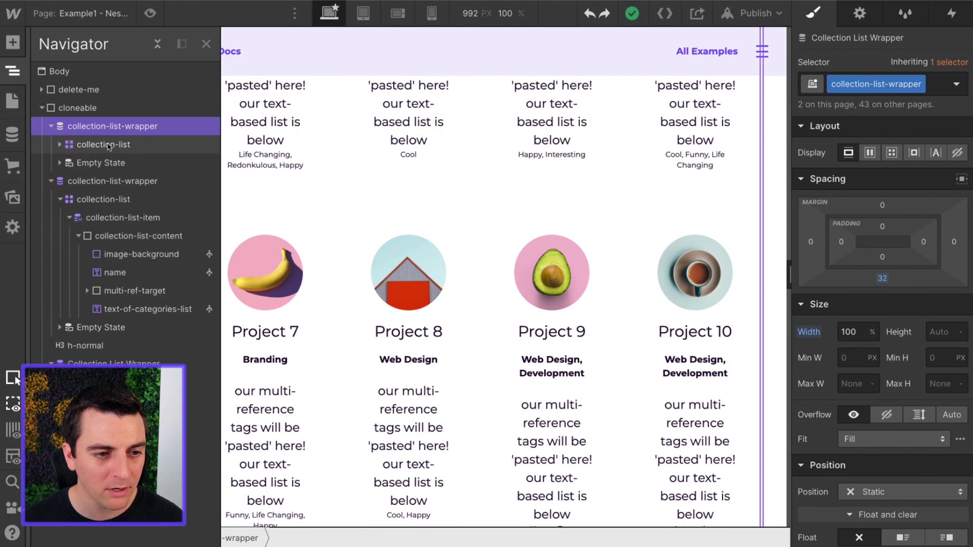
{"action": "left_click", "coordinate": [59, 199]}
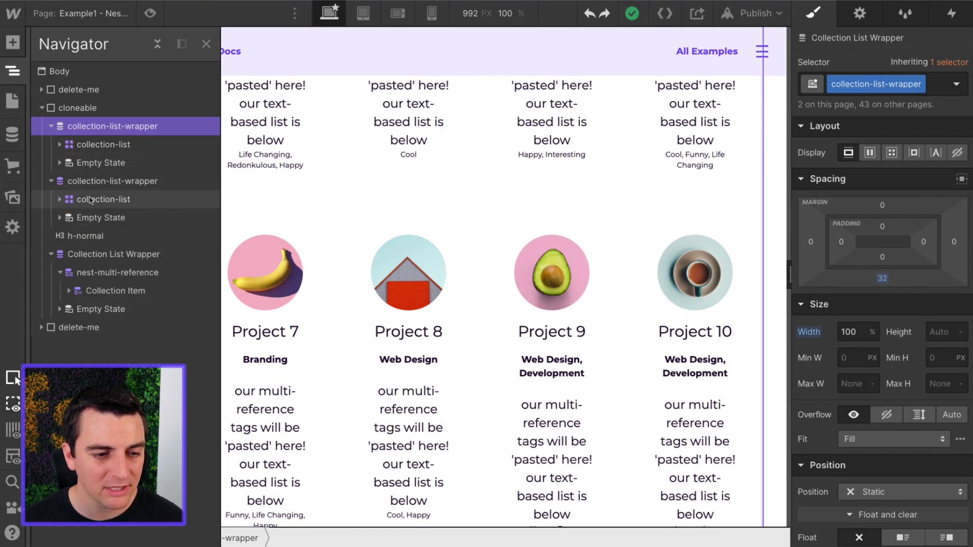
{"action": "left_click", "coordinate": [107, 144]}
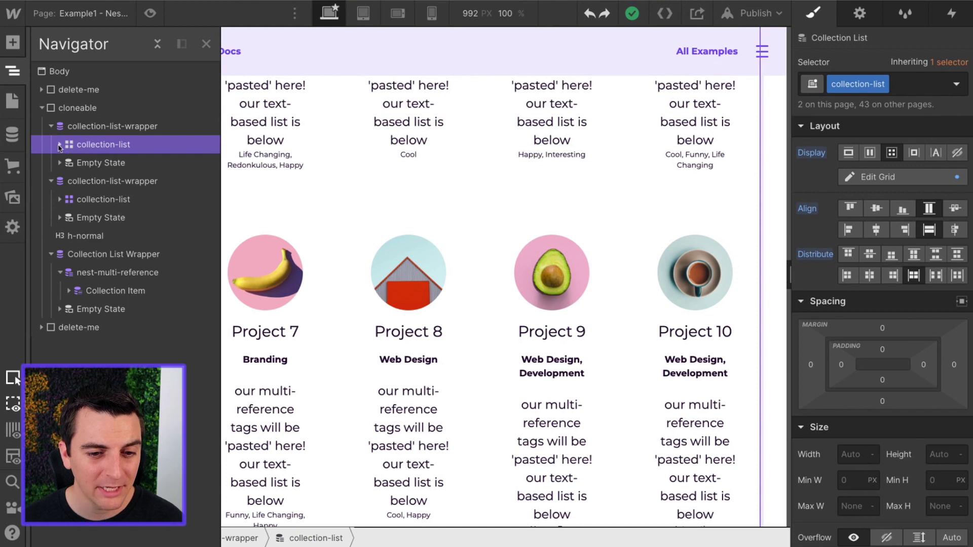
{"action": "left_click", "coordinate": [51, 182]}
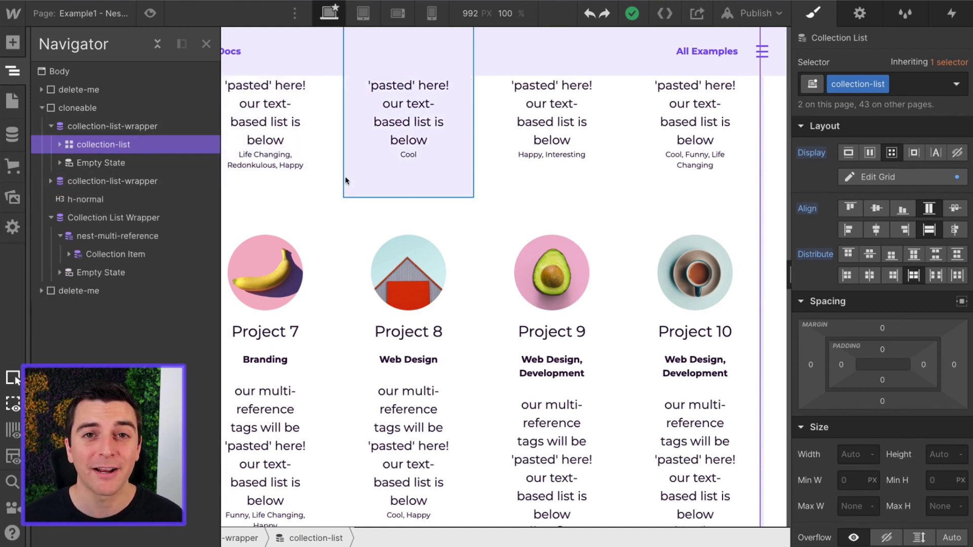
{"action": "scroll", "coordinate": [347, 181], "scroll_direction": "up", "scroll_amount": 10}
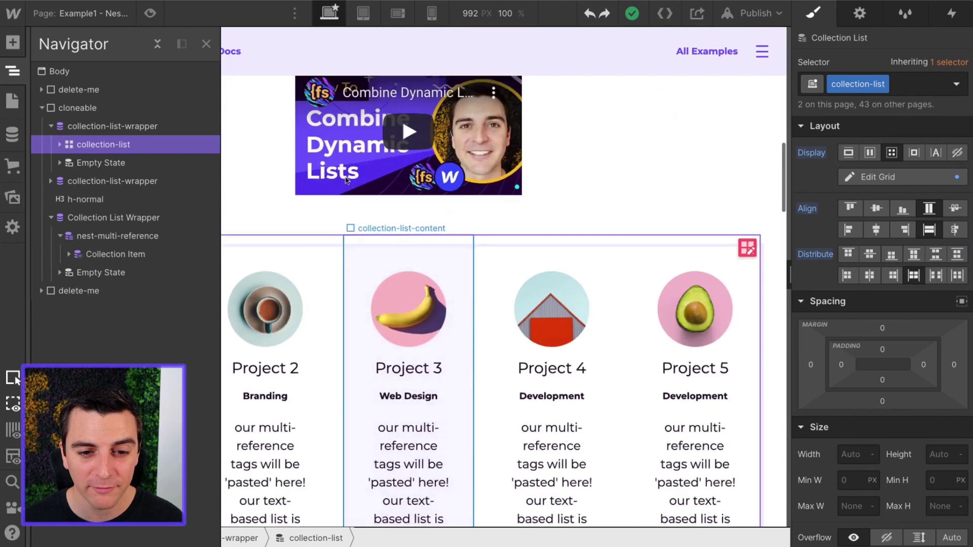
{"action": "scroll", "coordinate": [346, 181], "scroll_direction": "down", "scroll_amount": 6}
{"action": "left_click", "coordinate": [59, 163]}
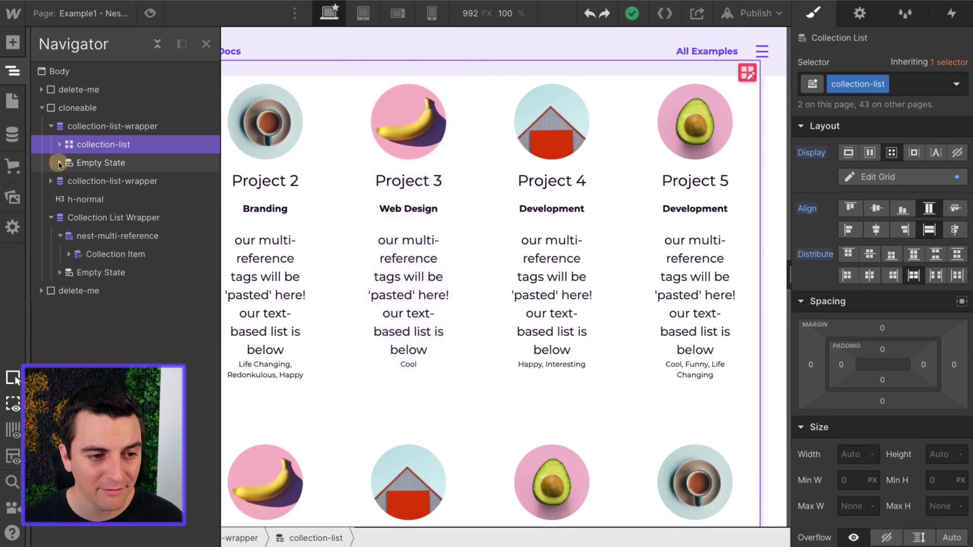
{"action": "left_click", "coordinate": [59, 163]}
{"action": "left_click", "coordinate": [60, 146]}
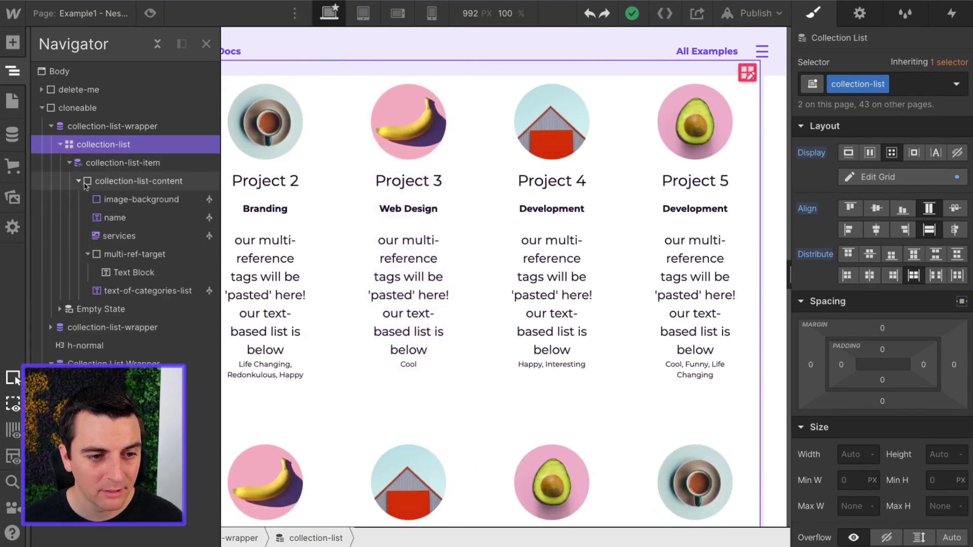
{"action": "left_click", "coordinate": [124, 256]}
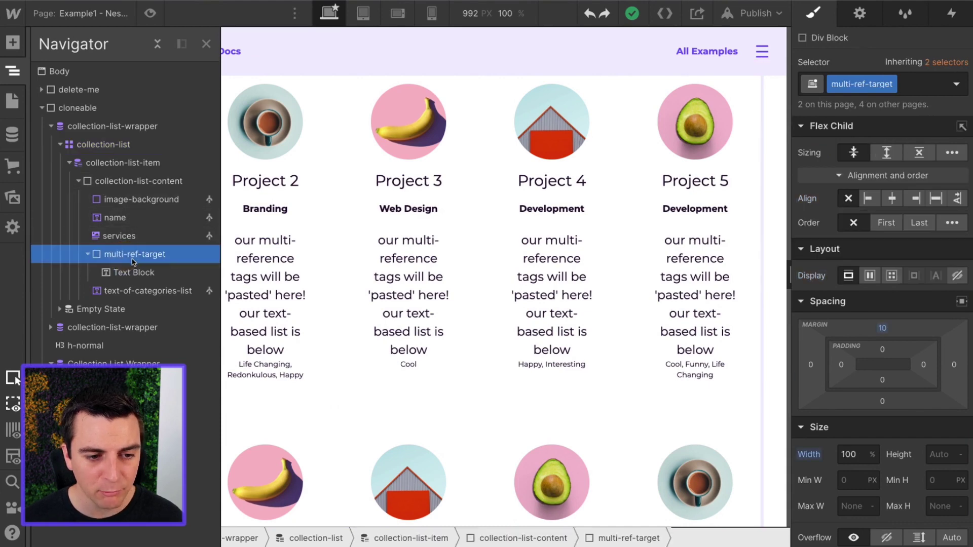
{"action": "scroll", "coordinate": [223, 264], "scroll_direction": "down", "scroll_amount": 1}
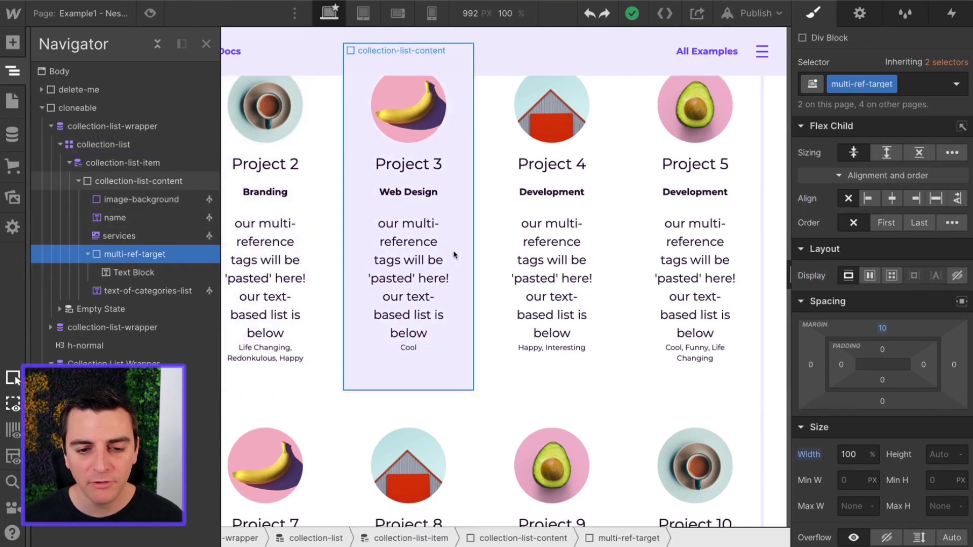
{"action": "left_click", "coordinate": [432, 244]}
{"action": "left_click", "coordinate": [445, 244]}
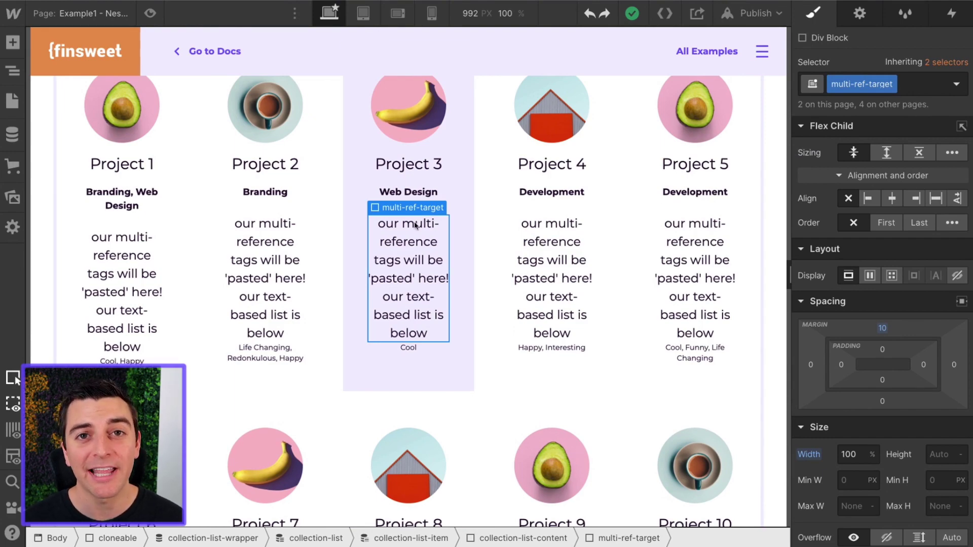
{"action": "scroll", "coordinate": [414, 226], "scroll_direction": "down", "scroll_amount": 20}
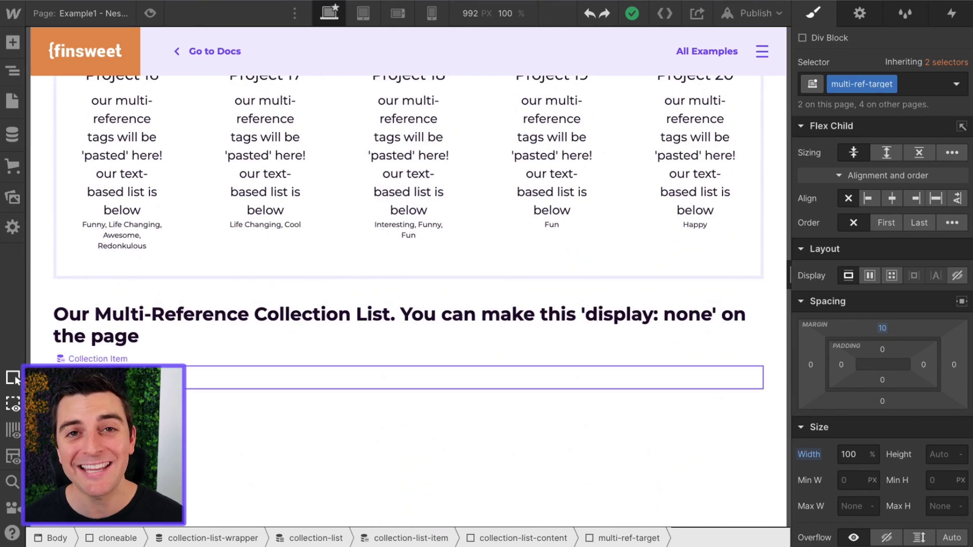
{"action": "left_click", "coordinate": [127, 375]}
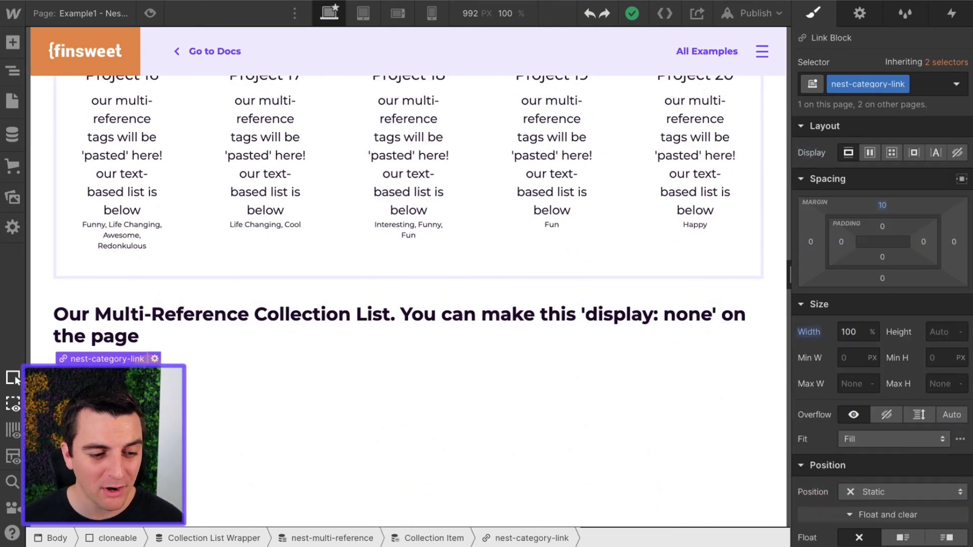
{"action": "scroll", "coordinate": [257, 400], "scroll_direction": "up", "scroll_amount": 15}
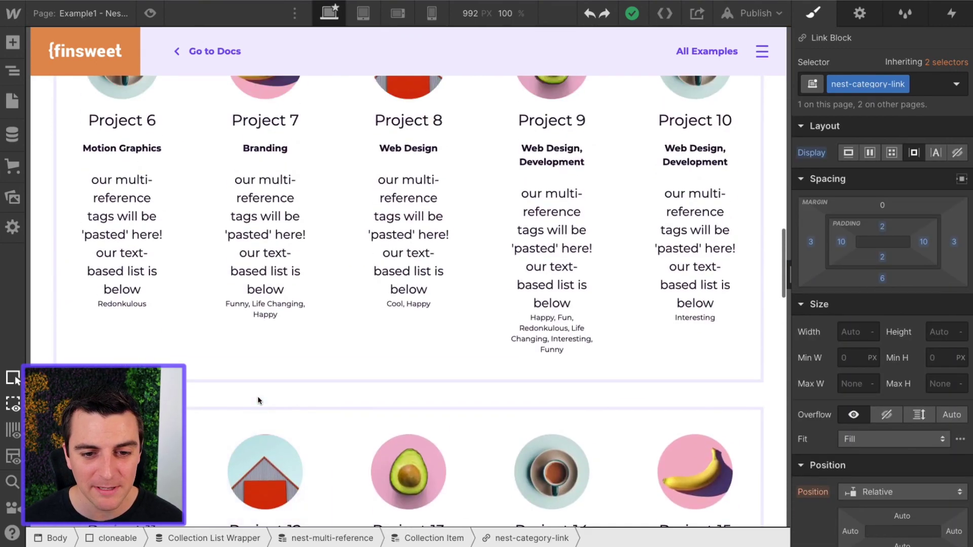
{"action": "scroll", "coordinate": [383, 347], "scroll_direction": "up", "scroll_amount": 5}
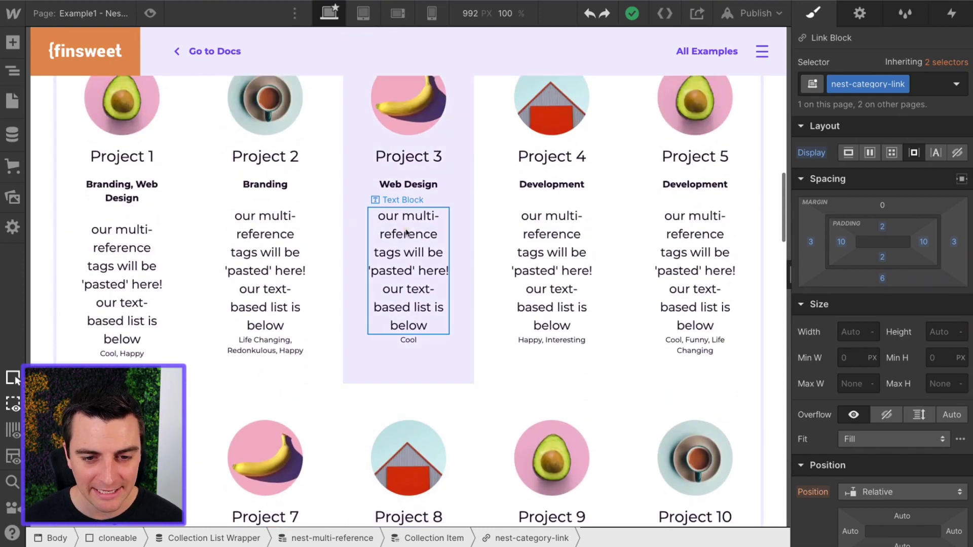
{"action": "left_click", "coordinate": [406, 233]}
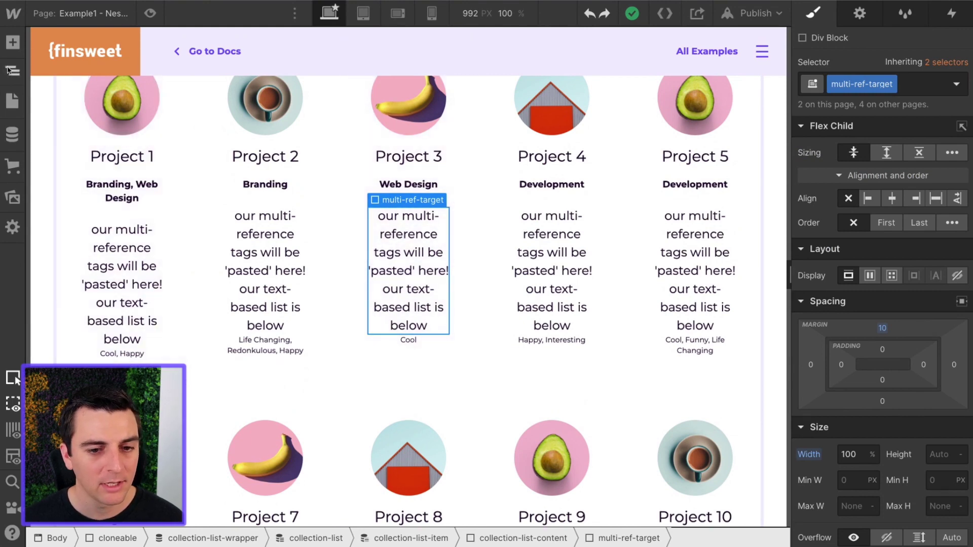
{"action": "left_click", "coordinate": [13, 71]}
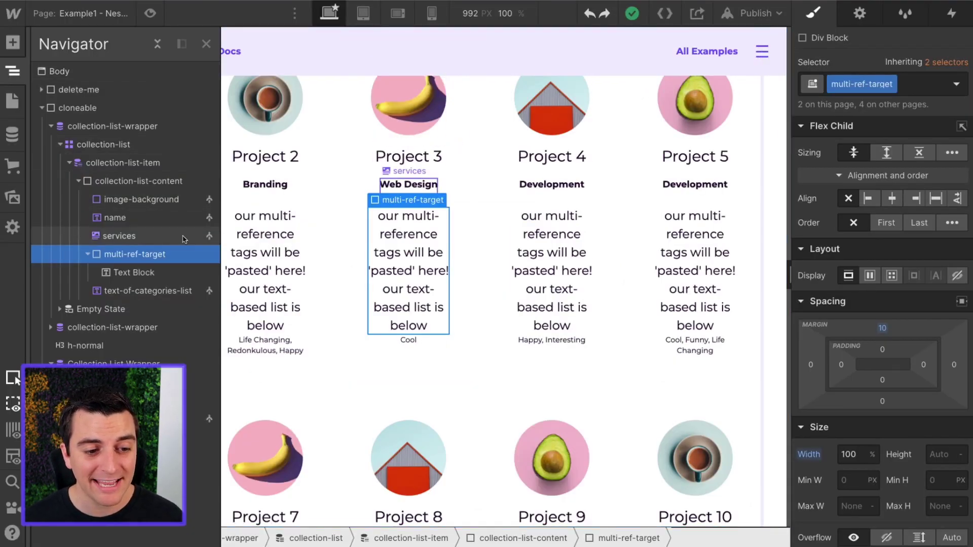
Step: Delete the placeholder Text Block from multi-ref-target, trying pasted copies before removing them again
{"action": "left_click", "coordinate": [157, 274]}
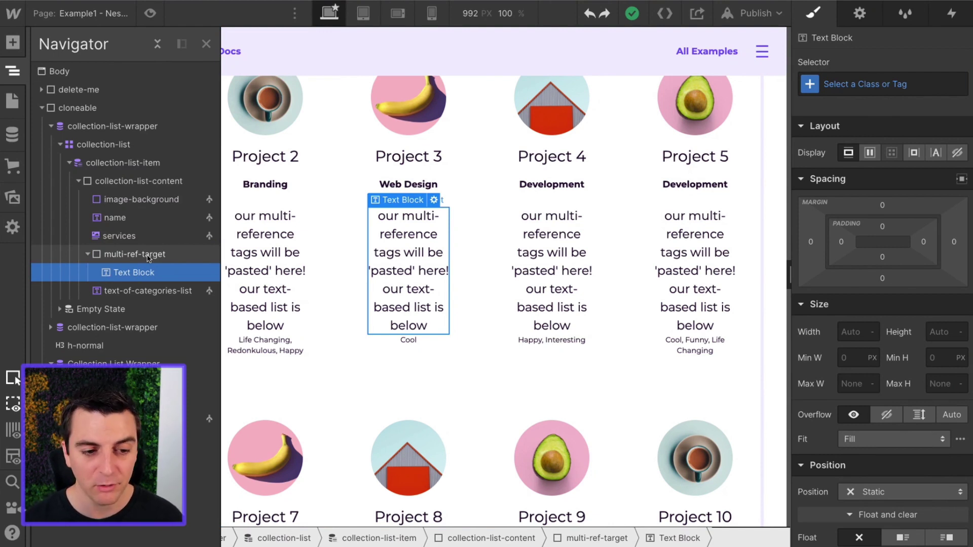
{"action": "key", "text": "Delete"}
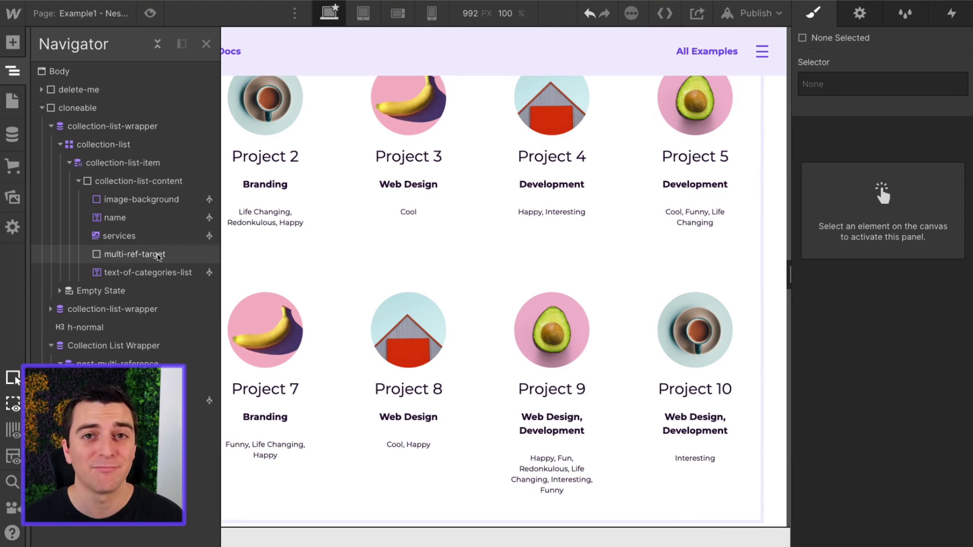
{"action": "key", "text": "ctrl+v"}
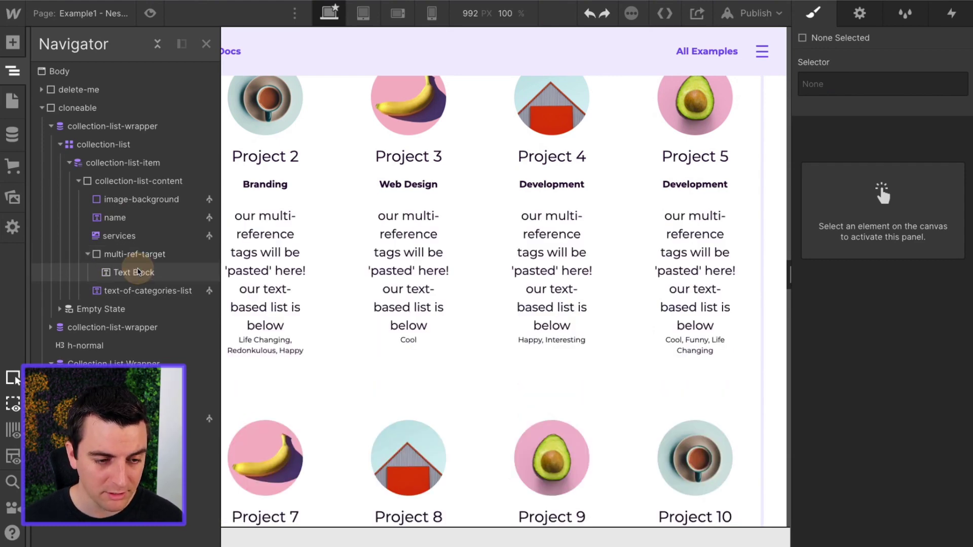
{"action": "left_click", "coordinate": [137, 272]}
{"action": "key", "text": "ctrl+v"}
{"action": "key", "text": "ctrl+v"}
{"action": "key", "text": "ctrl+v"}
{"action": "key", "text": "ctrl+v"}
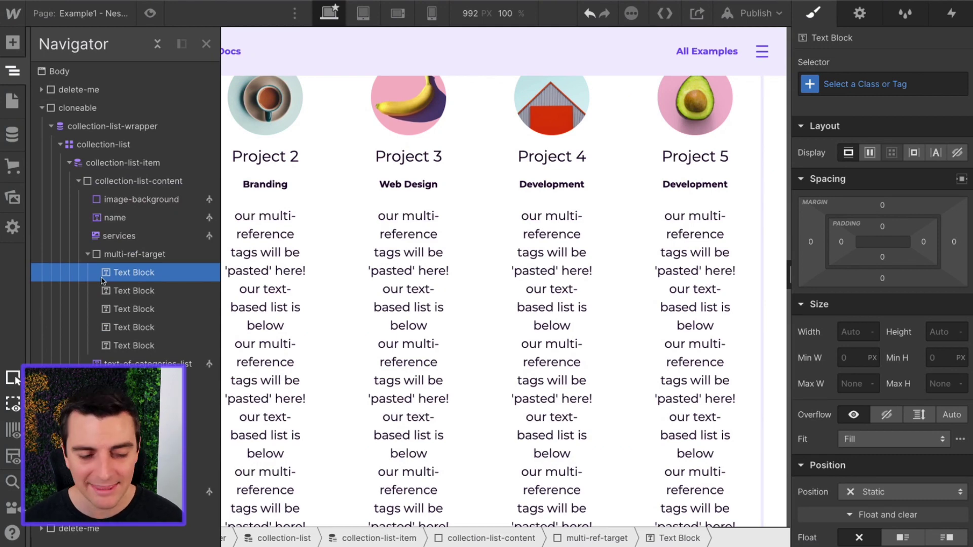
{"action": "key", "text": "ctrl+z"}
{"action": "key", "text": "ctrl+z"}
{"action": "key", "text": "ctrl+z"}
{"action": "key", "text": "ctrl+z"}
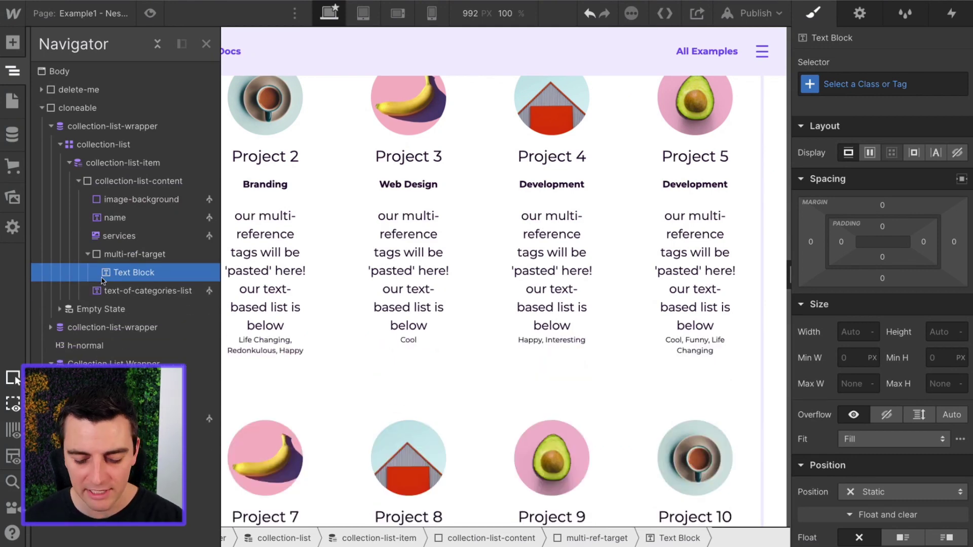
{"action": "key", "text": "ctrl+z"}
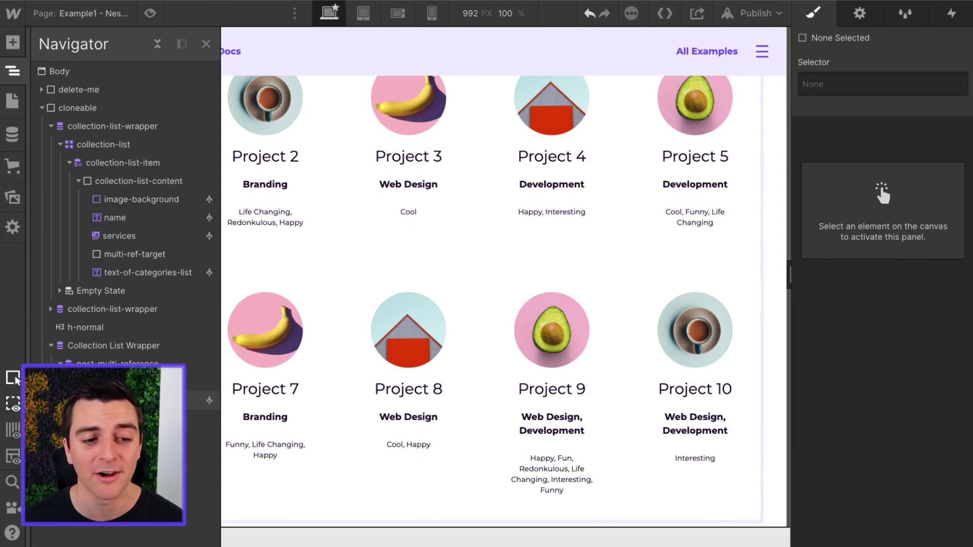
{"action": "left_click", "coordinate": [144, 272]}
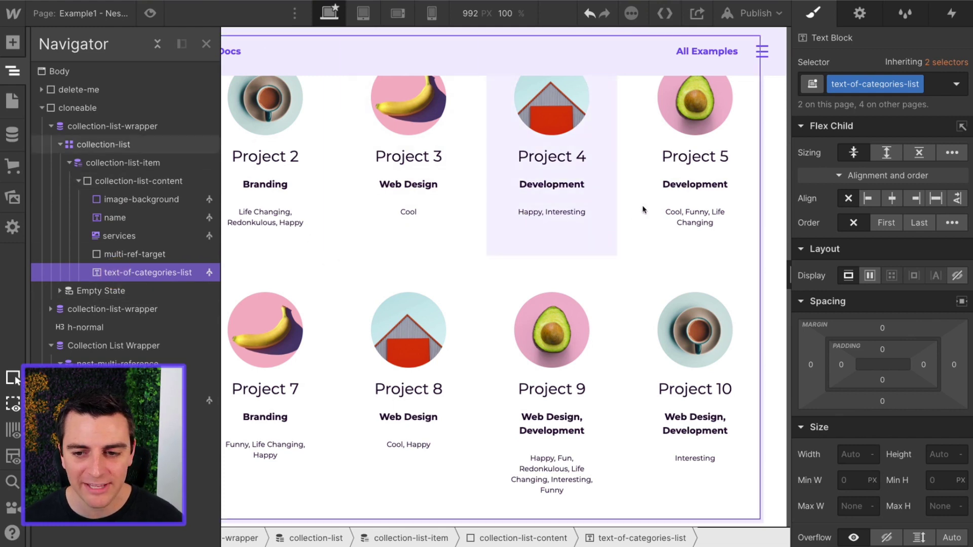
Step: Select Project 5's category list text on the canvas
{"action": "left_click", "coordinate": [703, 217]}
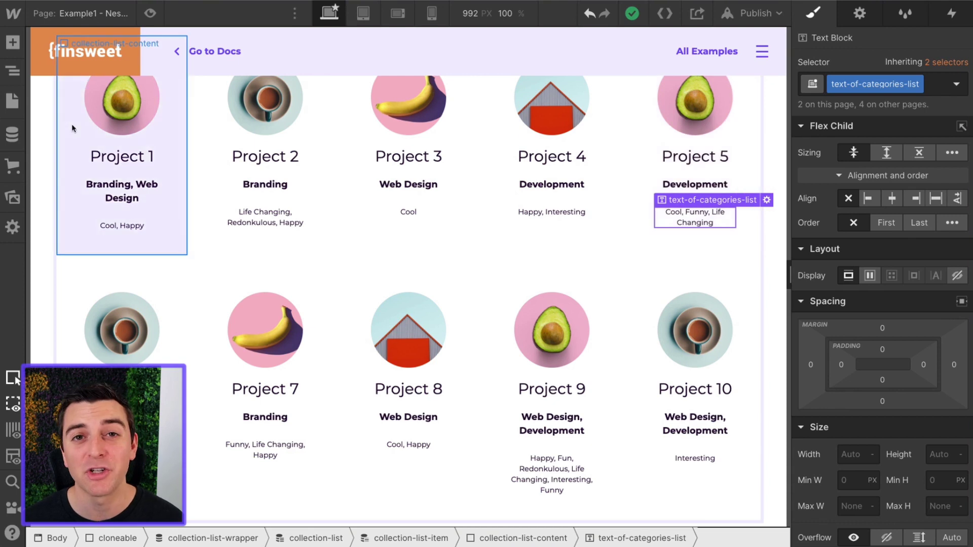
Step: Open the CMS collections and switch from Multi Reference Categories to the Projects collection
{"action": "left_click", "coordinate": [18, 136]}
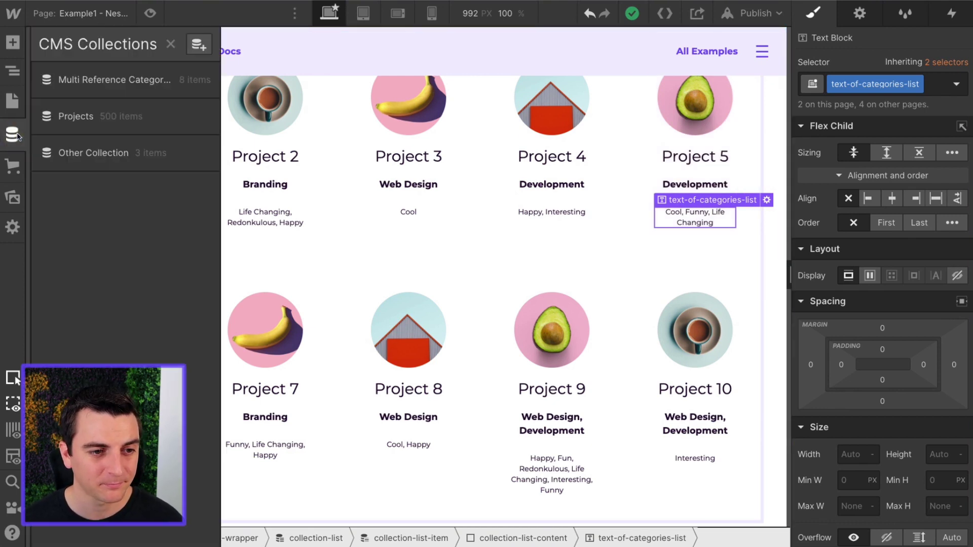
{"action": "left_click", "coordinate": [162, 85]}
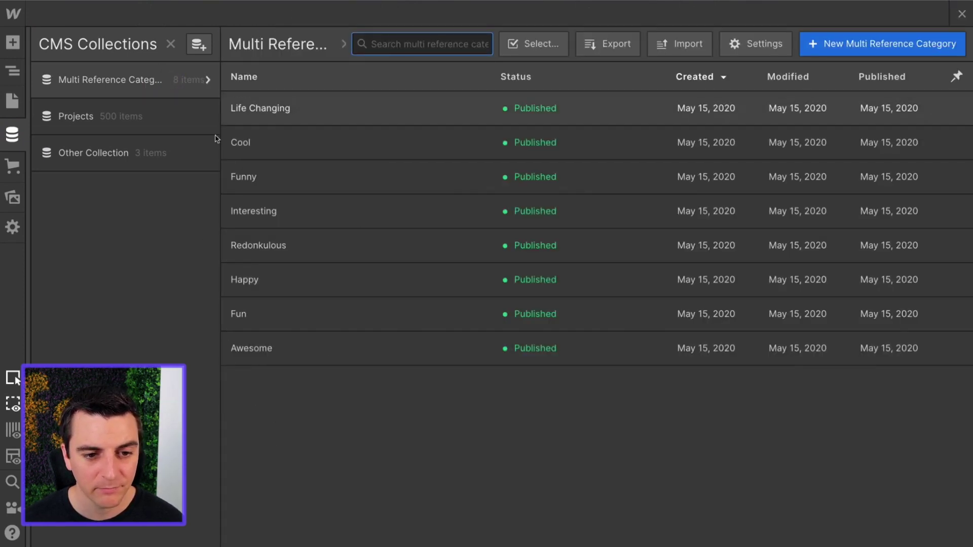
{"action": "left_click", "coordinate": [111, 122]}
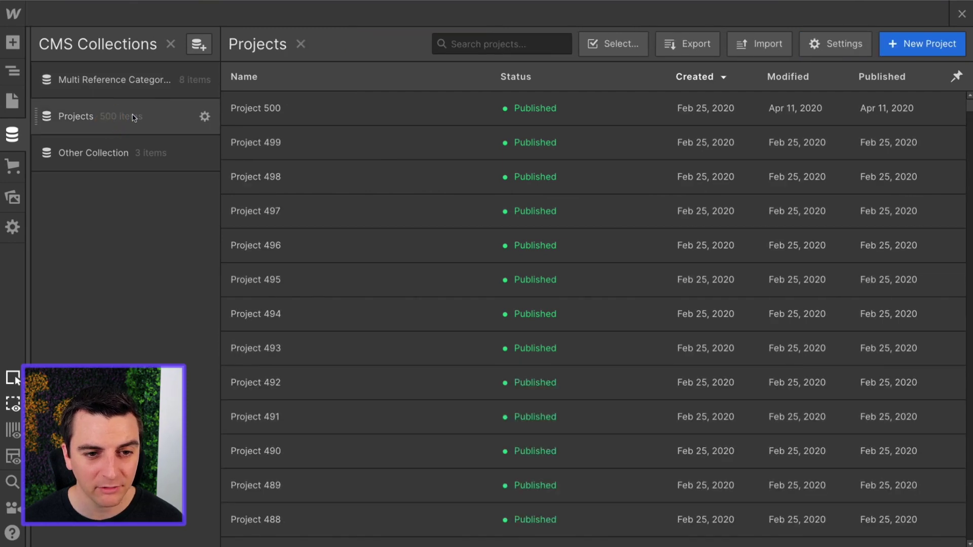
Step: Sort Projects by Name, show the Number column, sort by Number, and open Project 1
{"action": "left_click", "coordinate": [245, 77]}
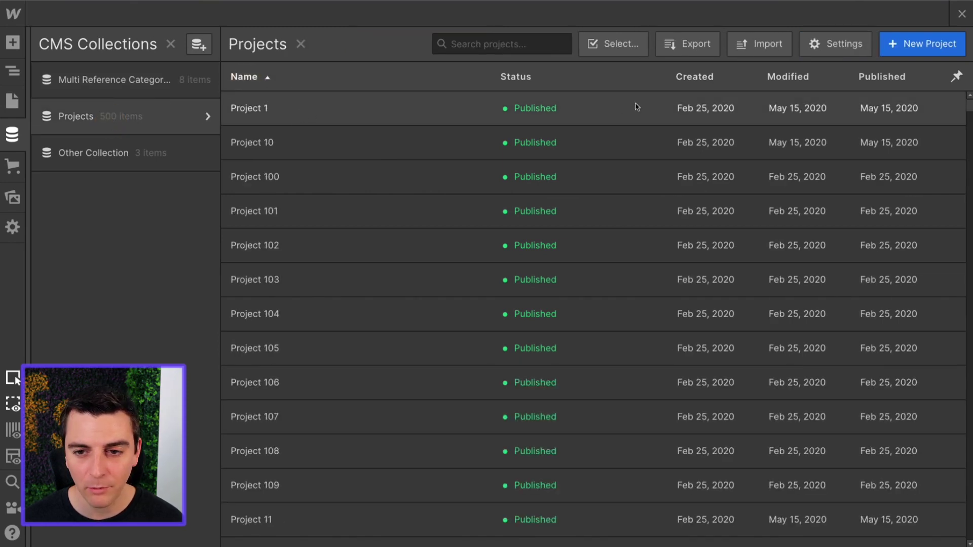
{"action": "left_click", "coordinate": [956, 77]}
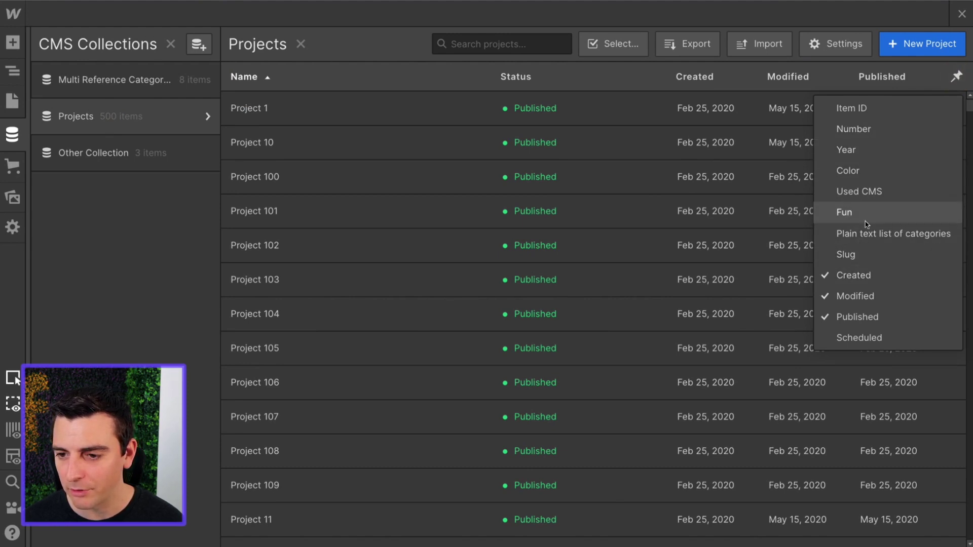
{"action": "left_click", "coordinate": [872, 129]}
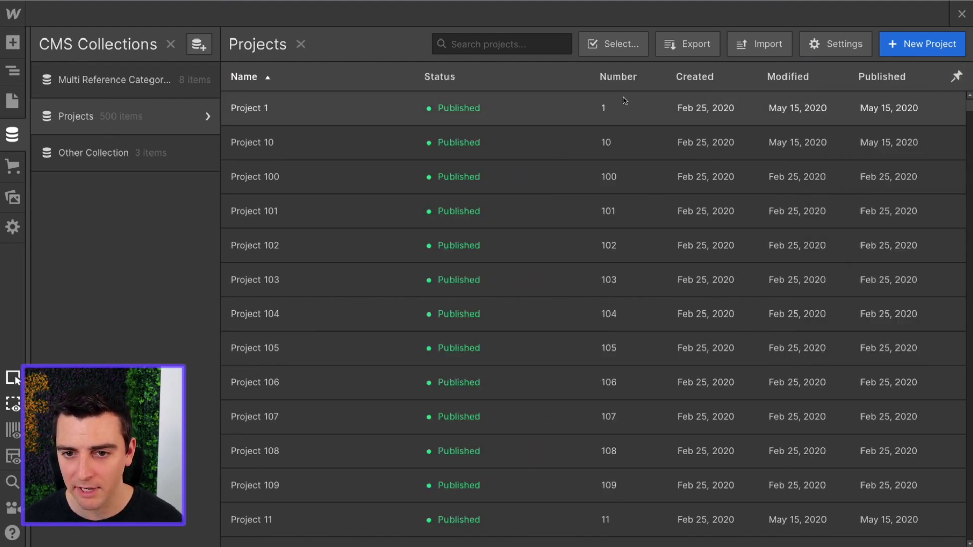
{"action": "left_click", "coordinate": [618, 77]}
{"action": "left_click", "coordinate": [271, 108]}
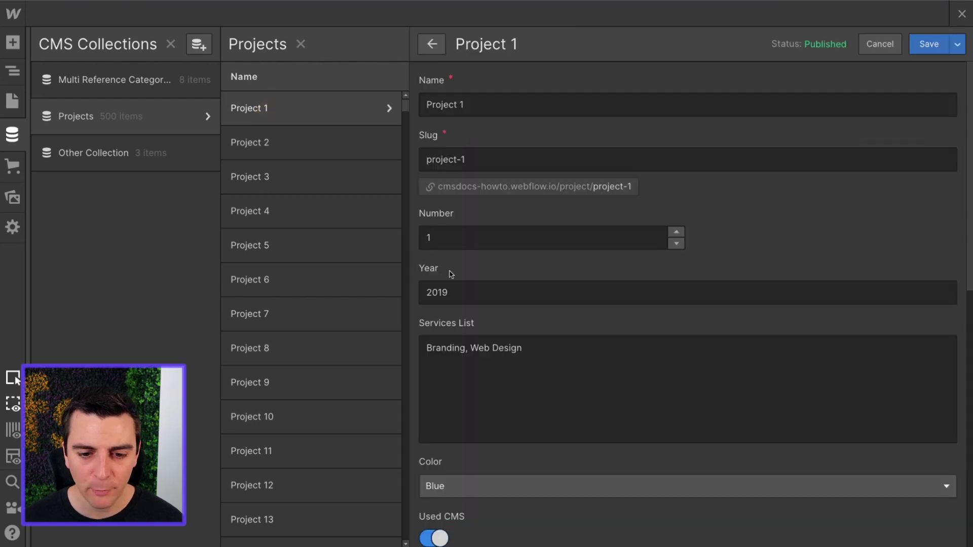
Step: Review Project 1's comma-separated plain text list of categories and save the item
{"action": "scroll", "coordinate": [451, 274], "scroll_direction": "down", "scroll_amount": 8}
{"action": "scroll", "coordinate": [452, 274], "scroll_direction": "down", "scroll_amount": 3}
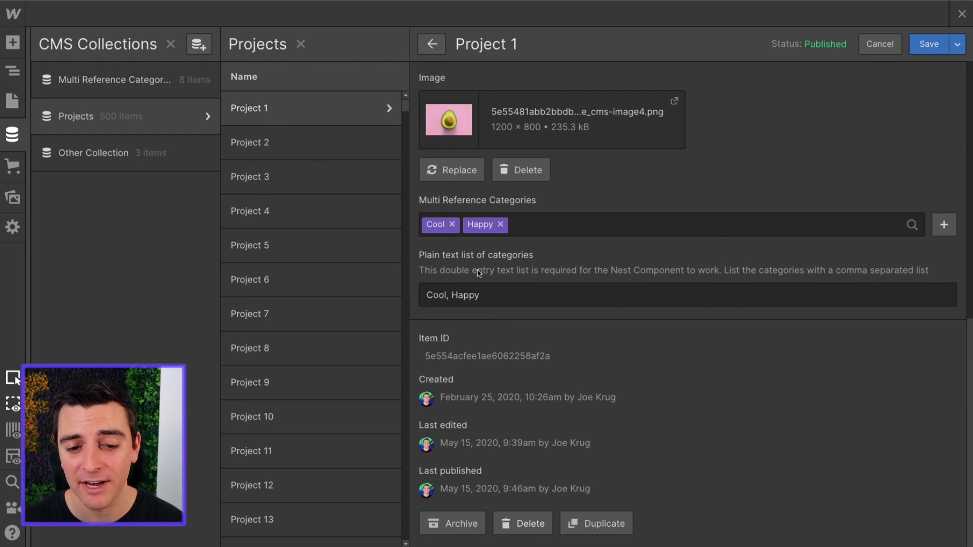
{"action": "left_click_drag", "start_coordinate": [502, 297], "coordinate": [428, 297]}
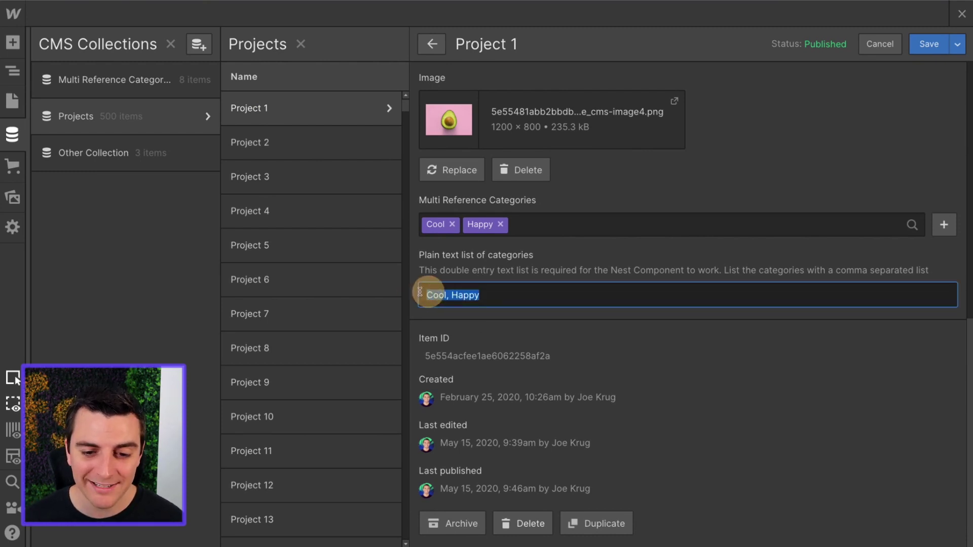
{"action": "left_click", "coordinate": [482, 295]}
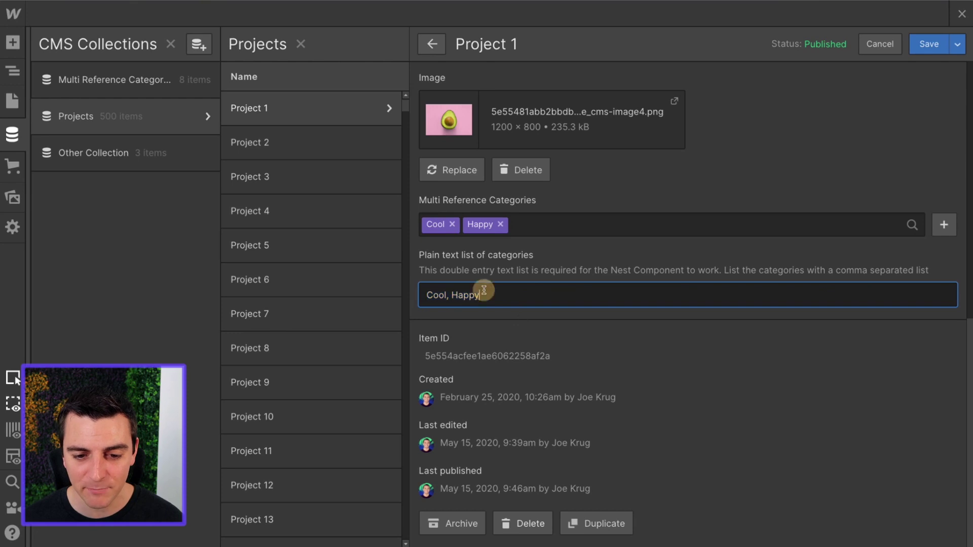
{"action": "left_click", "coordinate": [449, 296]}
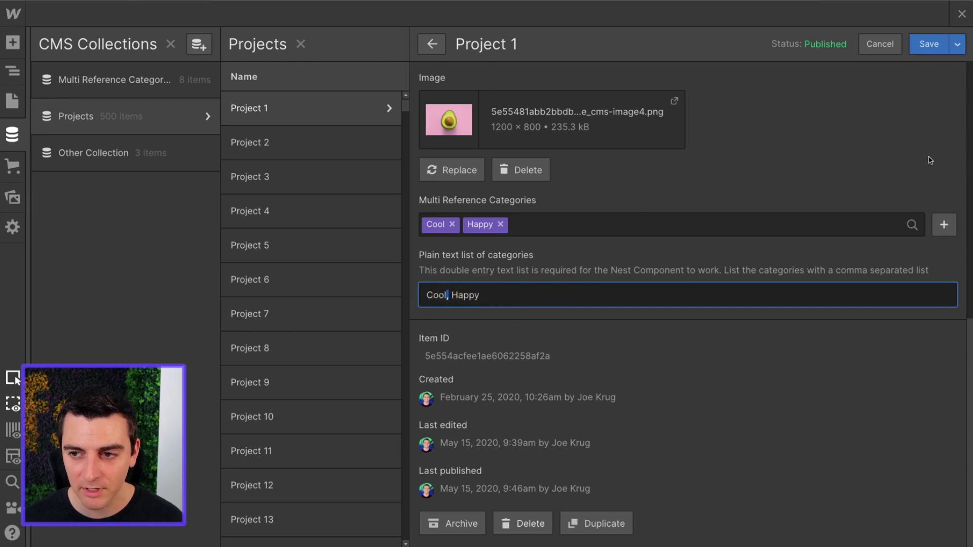
{"action": "left_click", "coordinate": [929, 44]}
Step: Browse Projects 2 and 3, then save Project 4 with plain text categories Happy, Interesting
{"action": "left_click", "coordinate": [287, 143]}
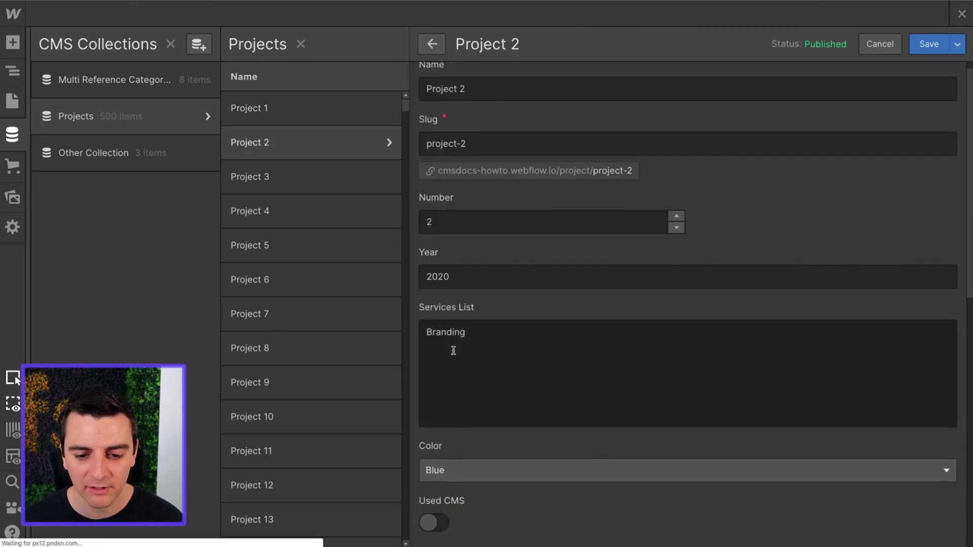
{"action": "scroll", "coordinate": [451, 329], "scroll_direction": "down", "scroll_amount": 8}
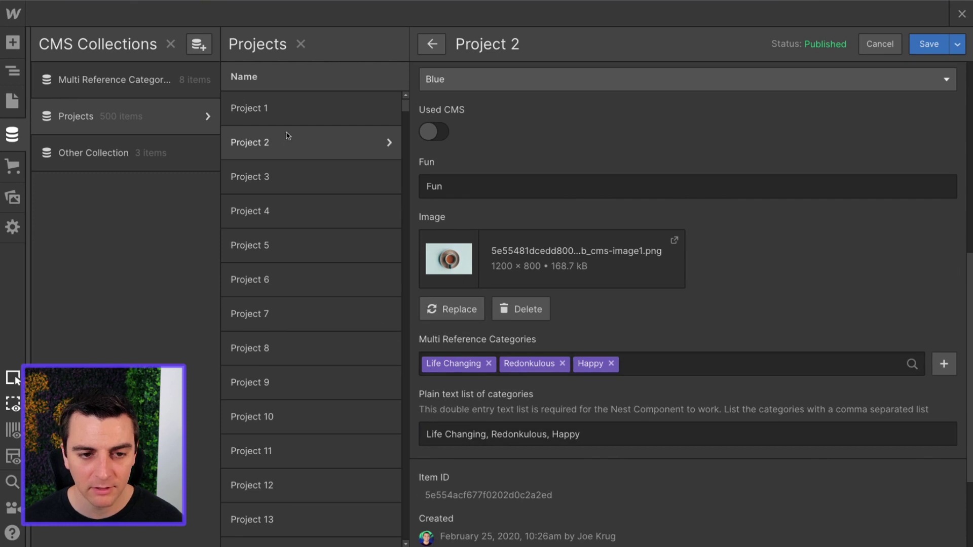
{"action": "left_click", "coordinate": [273, 177]}
{"action": "scroll", "coordinate": [505, 360], "scroll_direction": "down", "scroll_amount": 1}
{"action": "scroll", "coordinate": [506, 360], "scroll_direction": "down", "scroll_amount": 8}
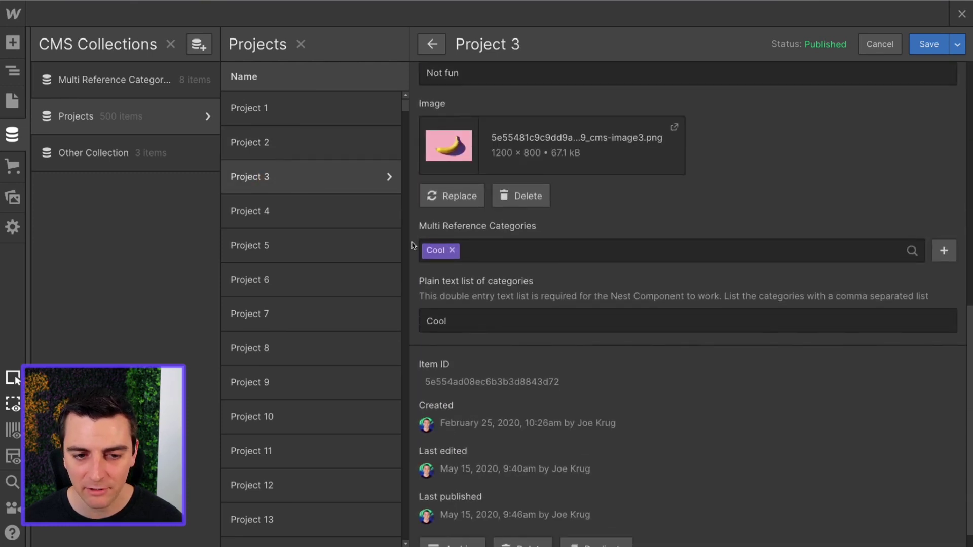
{"action": "left_click", "coordinate": [289, 218]}
{"action": "scroll", "coordinate": [504, 280], "scroll_direction": "down", "scroll_amount": 8}
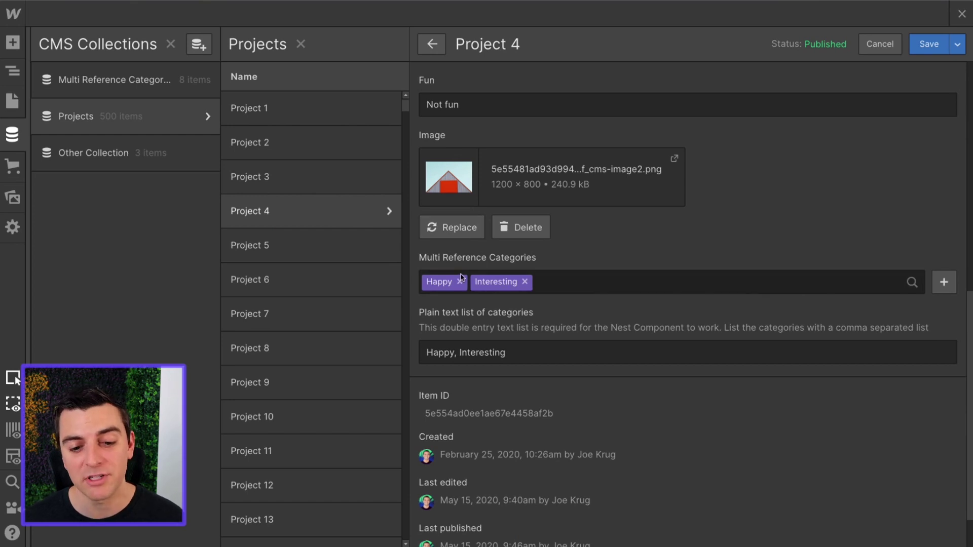
{"action": "scroll", "coordinate": [462, 276], "scroll_direction": "down", "scroll_amount": 1}
{"action": "left_click_drag", "start_coordinate": [541, 334], "coordinate": [423, 337]}
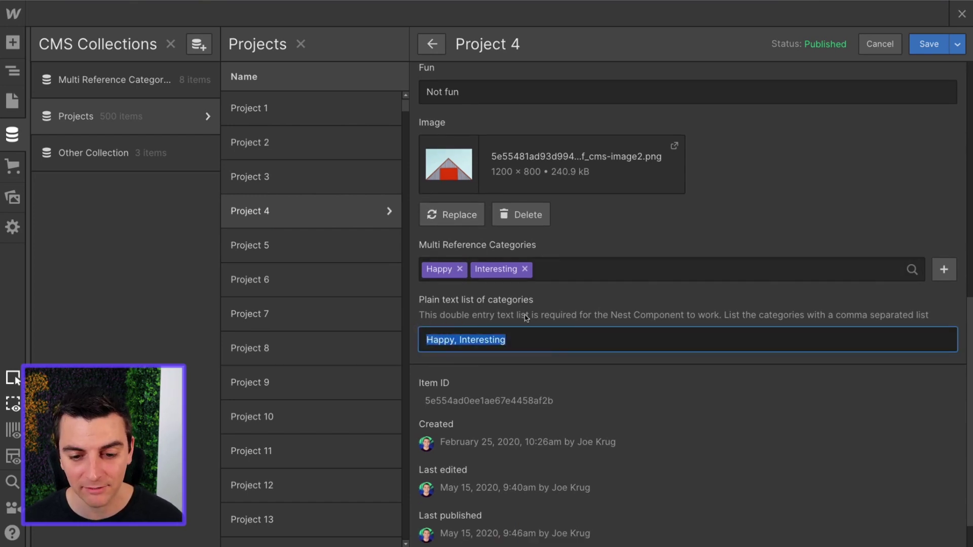
{"action": "left_click", "coordinate": [543, 310]}
Step: Close the CMS and check the category text block's Get text from binding in settings
{"action": "left_click", "coordinate": [929, 43]}
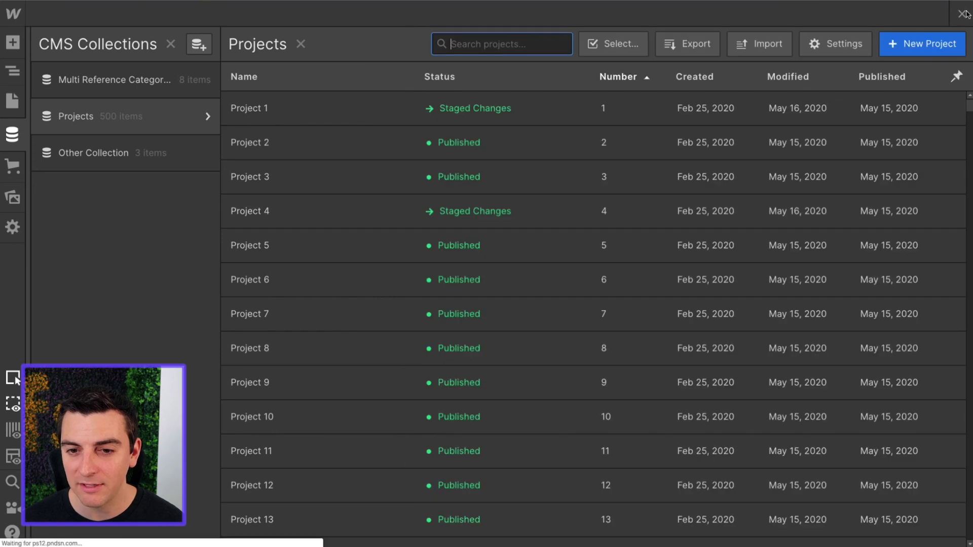
{"action": "left_click", "coordinate": [962, 13]}
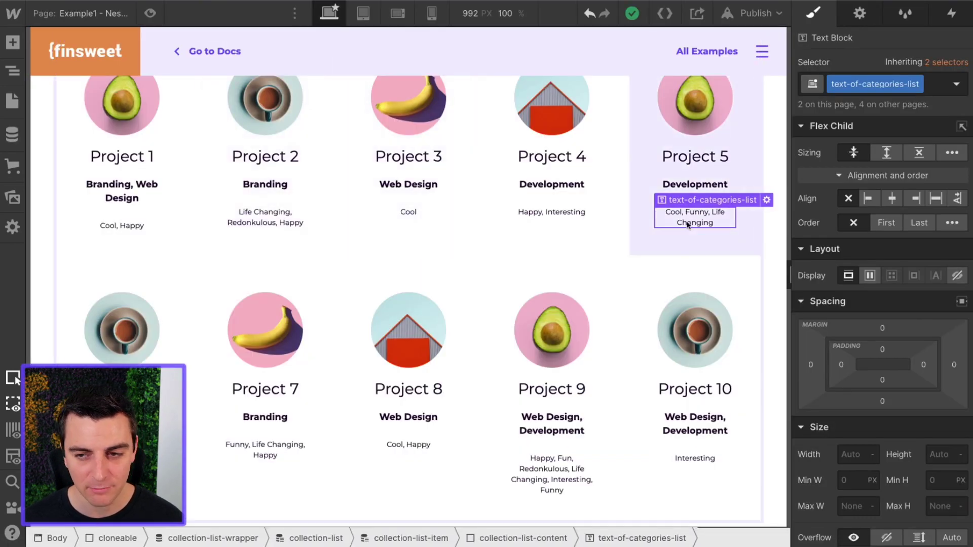
{"action": "left_click", "coordinate": [858, 17]}
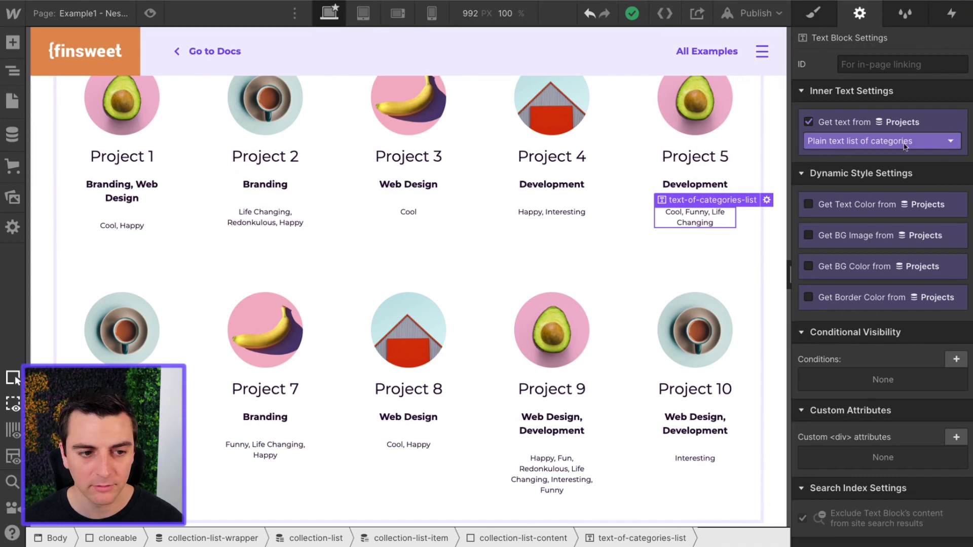
{"action": "scroll", "coordinate": [317, 196], "scroll_direction": "down", "scroll_amount": 15}
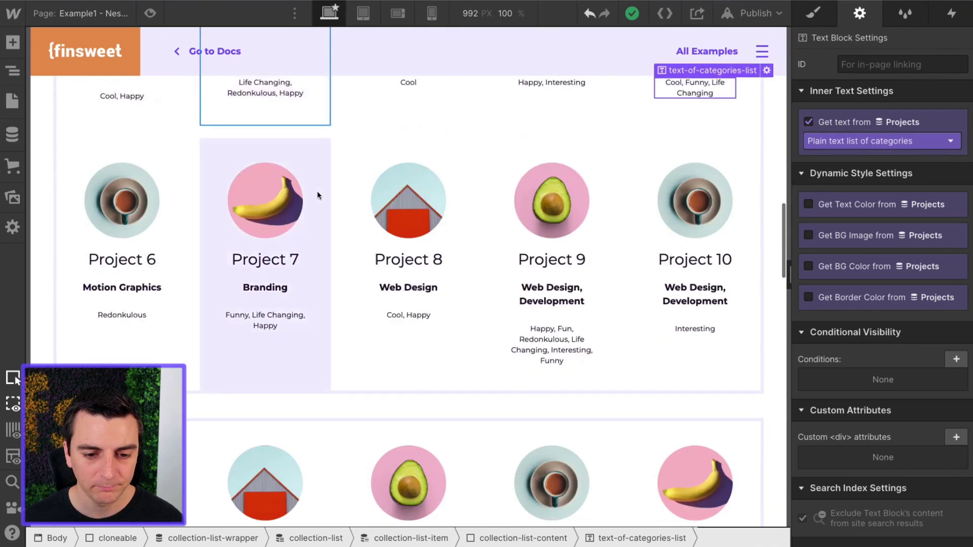
{"action": "scroll", "coordinate": [317, 196], "scroll_direction": "up", "scroll_amount": 5}
Step: Select Project 13's placeholder text, Project 9's category text, and the multi-ref-target container
{"action": "left_click", "coordinate": [403, 412]}
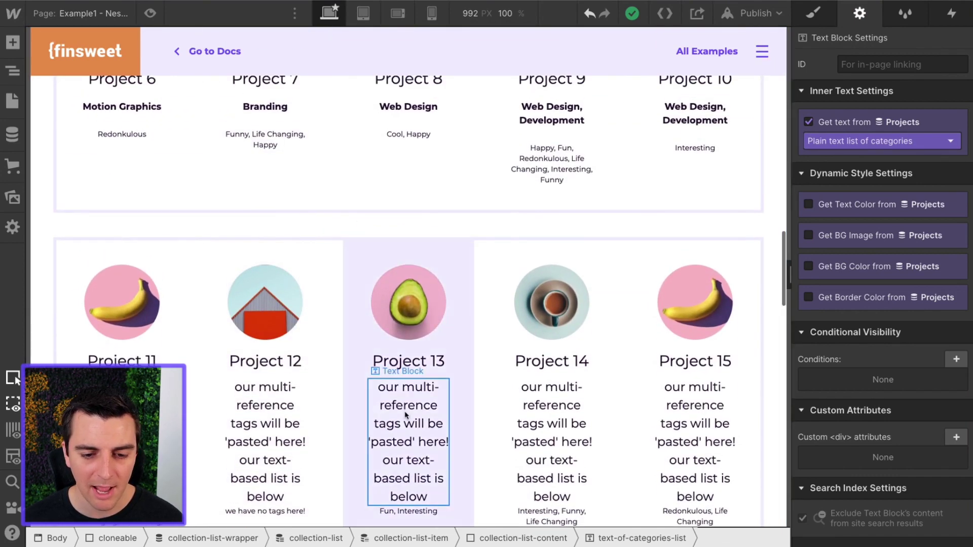
{"action": "scroll", "coordinate": [431, 404], "scroll_direction": "up", "scroll_amount": 2}
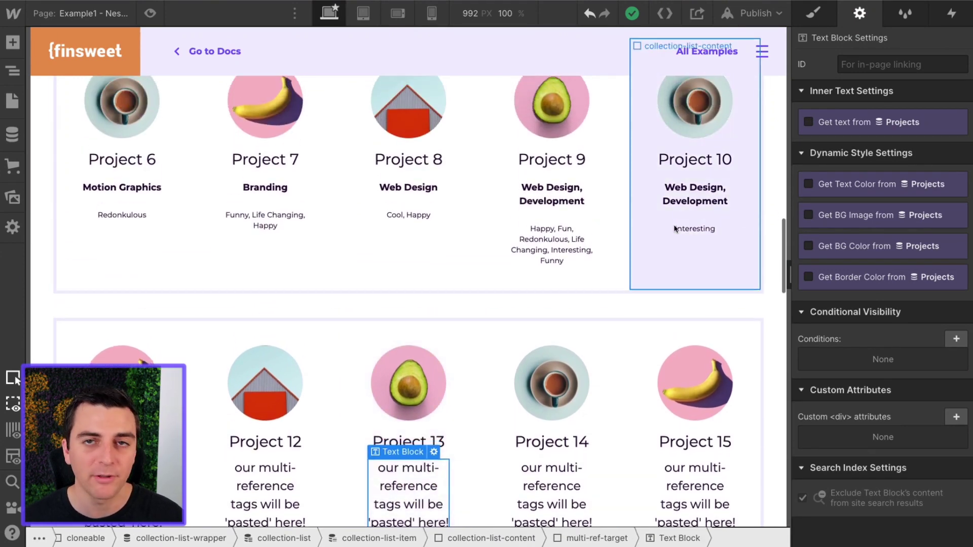
{"action": "left_click", "coordinate": [552, 248]}
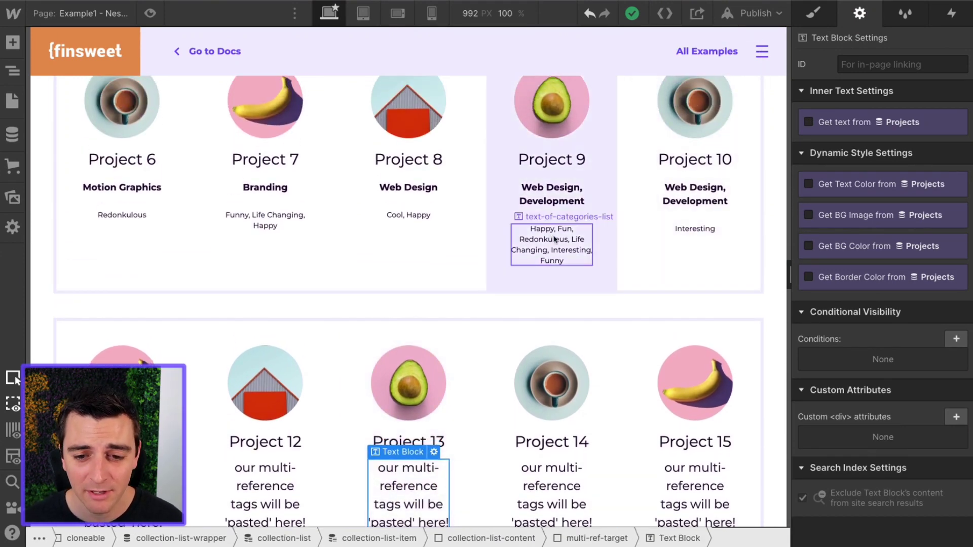
{"action": "scroll", "coordinate": [524, 243], "scroll_direction": "down", "scroll_amount": 3}
{"action": "left_click", "coordinate": [408, 390]}
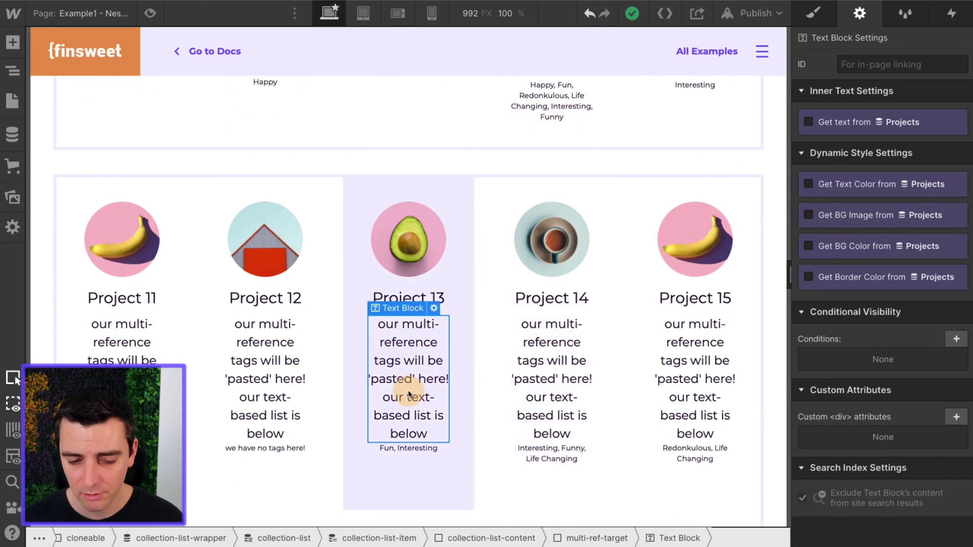
{"action": "left_click", "coordinate": [410, 395]}
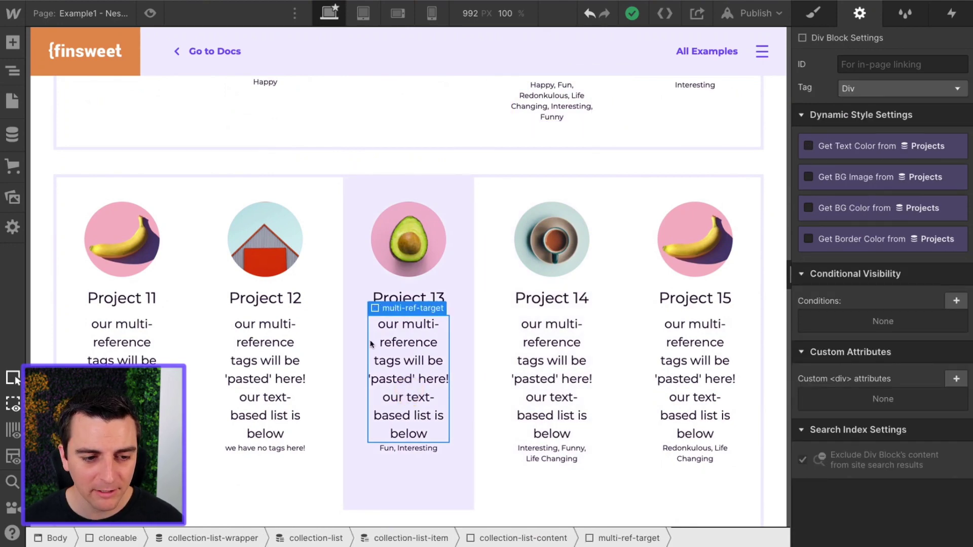
{"action": "scroll", "coordinate": [371, 344], "scroll_direction": "down", "scroll_amount": 15}
{"action": "scroll", "coordinate": [371, 344], "scroll_direction": "up", "scroll_amount": 5}
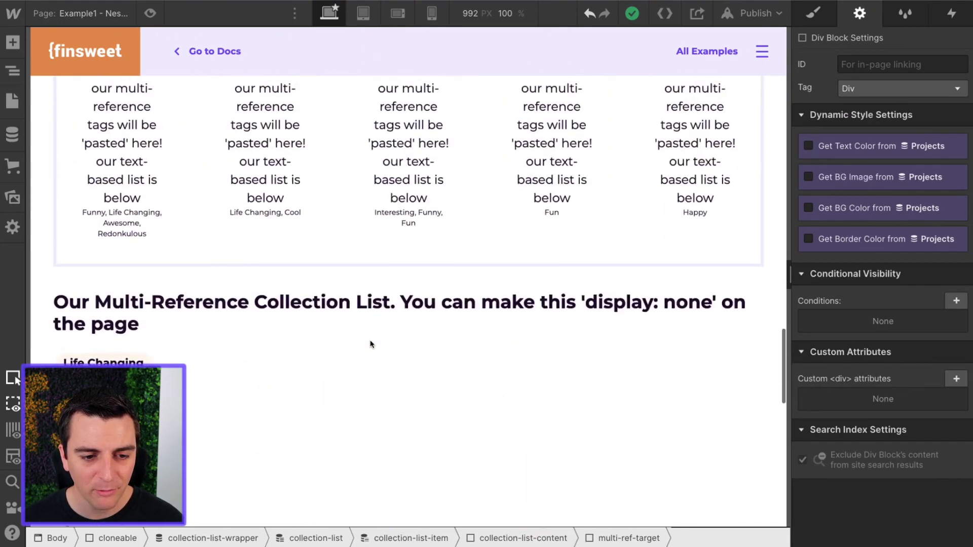
{"action": "scroll", "coordinate": [371, 344], "scroll_direction": "down", "scroll_amount": 1}
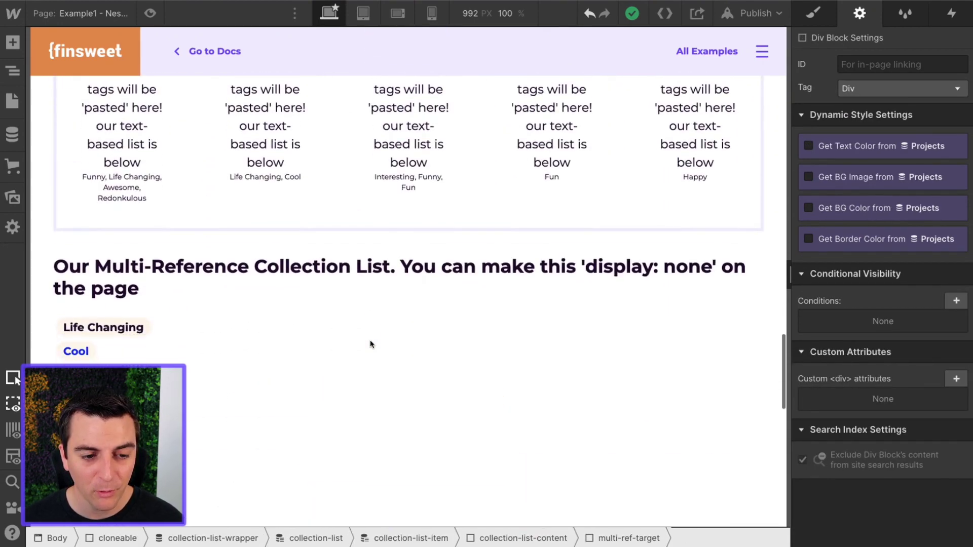
Step: Select nest-multi-reference, its Collection List Wrapper and Collection Item in the Navigator, checking their styles
{"action": "left_click", "coordinate": [326, 321]}
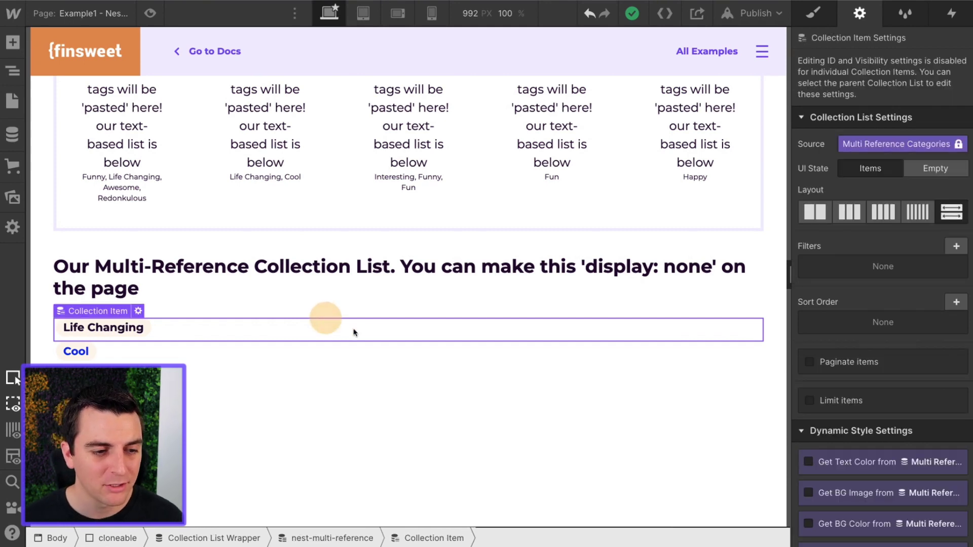
{"action": "left_click", "coordinate": [13, 71]}
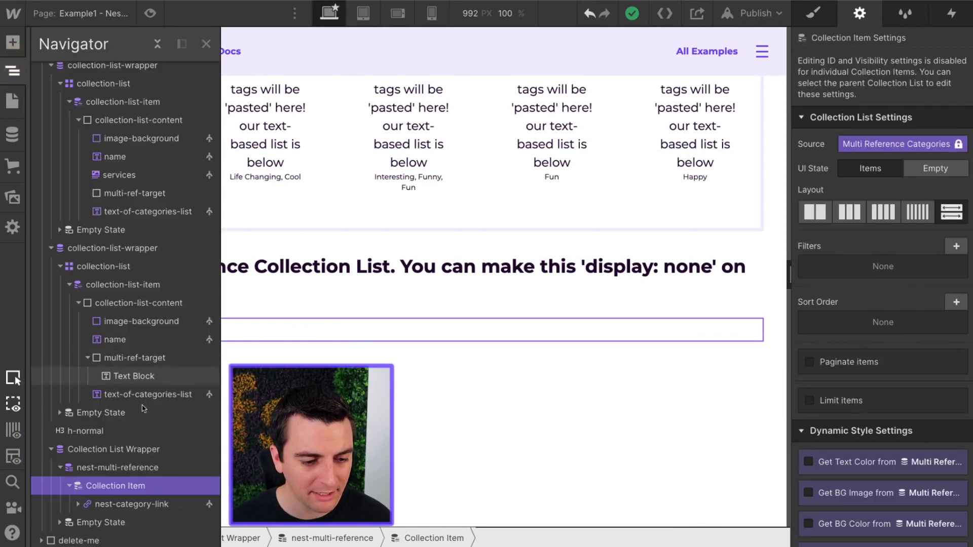
{"action": "left_click", "coordinate": [66, 469]}
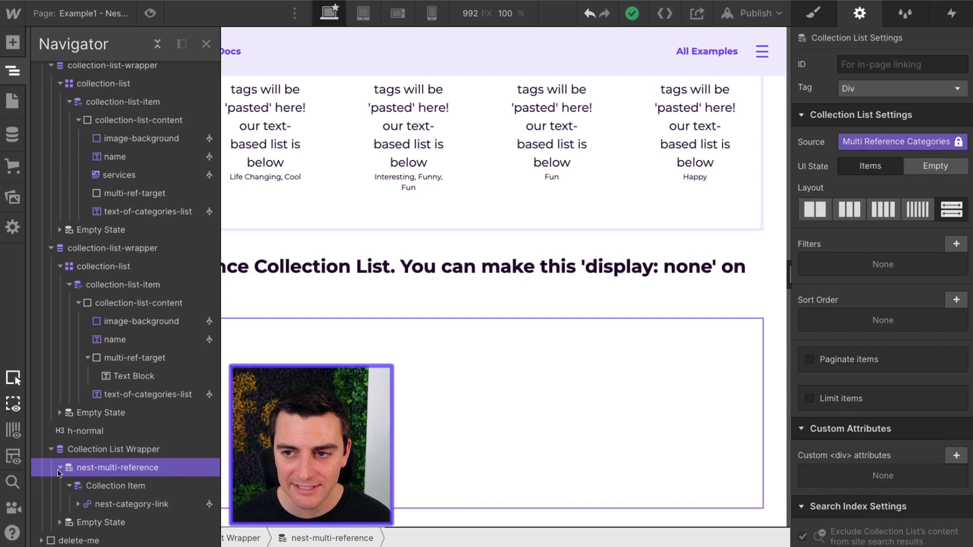
{"action": "left_click", "coordinate": [813, 12]}
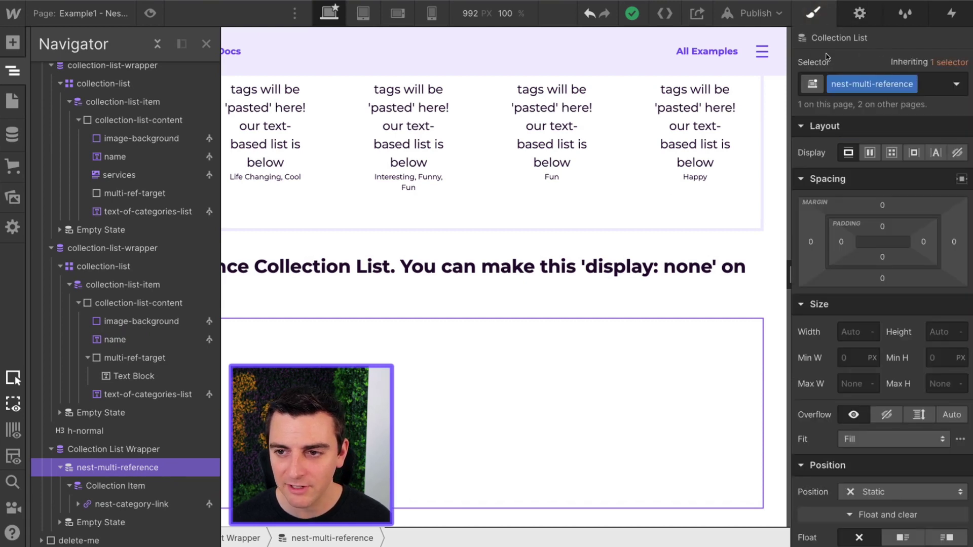
{"action": "left_click", "coordinate": [146, 450]}
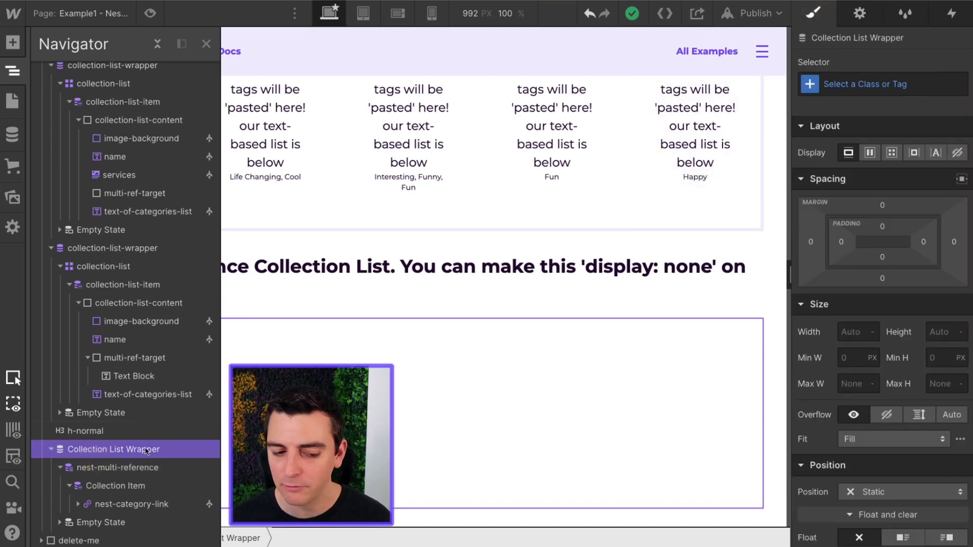
{"action": "left_click", "coordinate": [112, 487]}
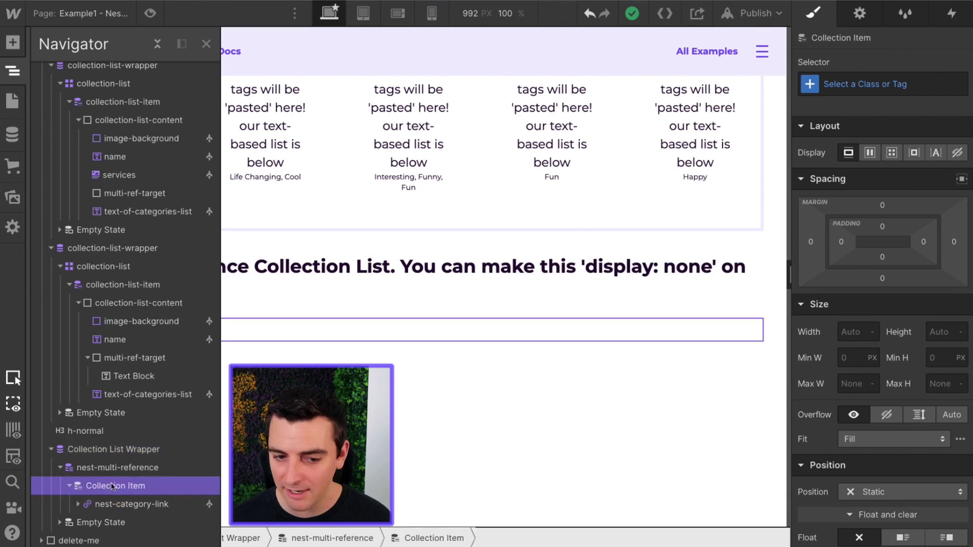
{"action": "left_click", "coordinate": [116, 467]}
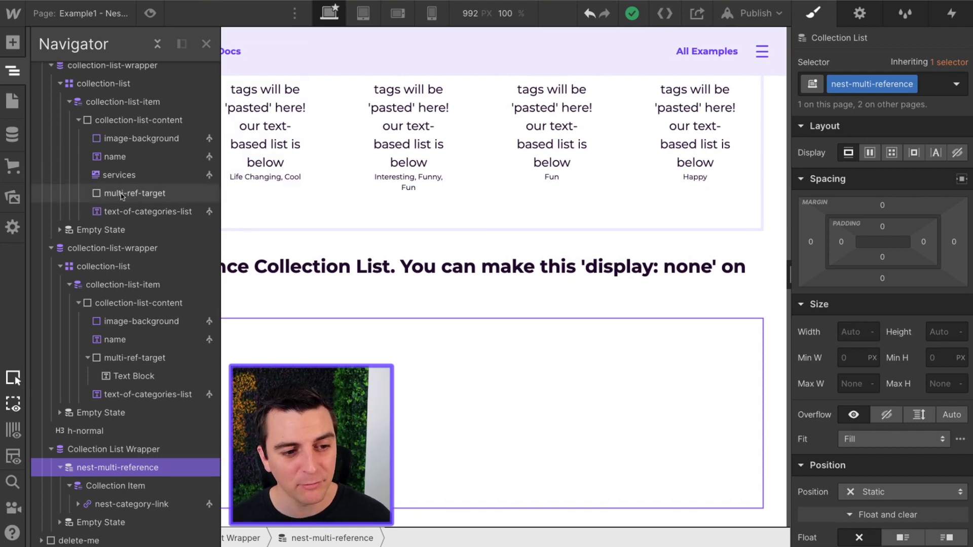
{"action": "left_click", "coordinate": [118, 487]}
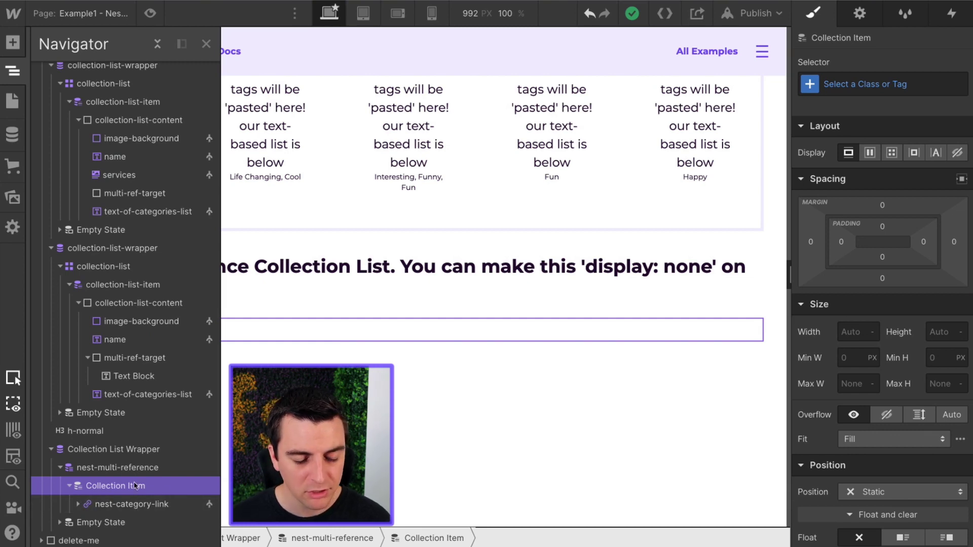
Step: Add a Div Block inside the Collection Item and give it the class 'test'
{"action": "key", "text": "a"}
{"action": "left_click", "coordinate": [70, 302]}
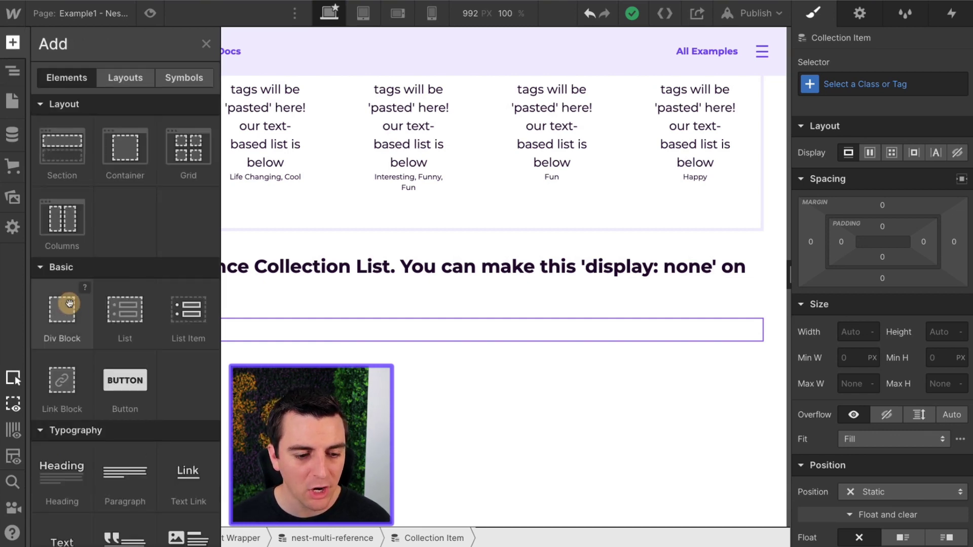
{"action": "left_click", "coordinate": [892, 79]}
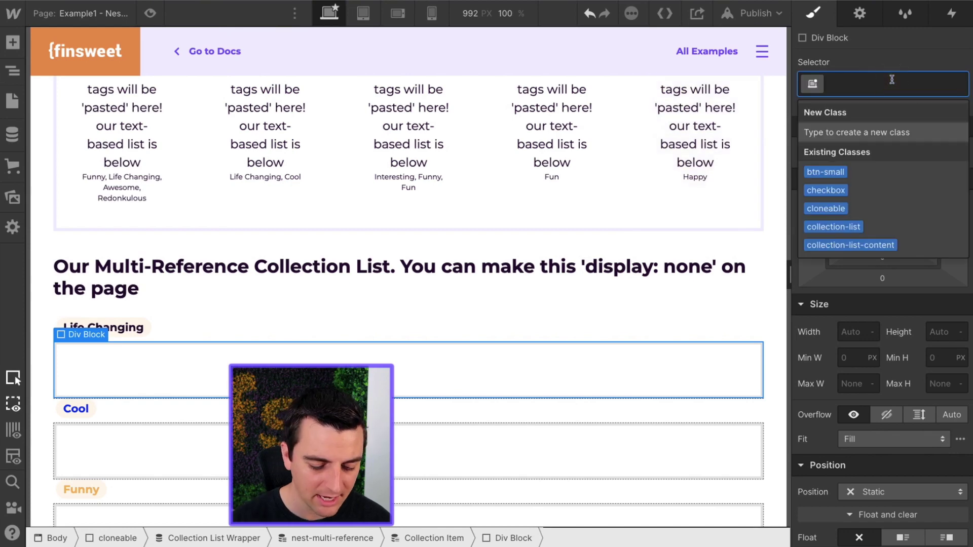
{"action": "type", "text": "test"}
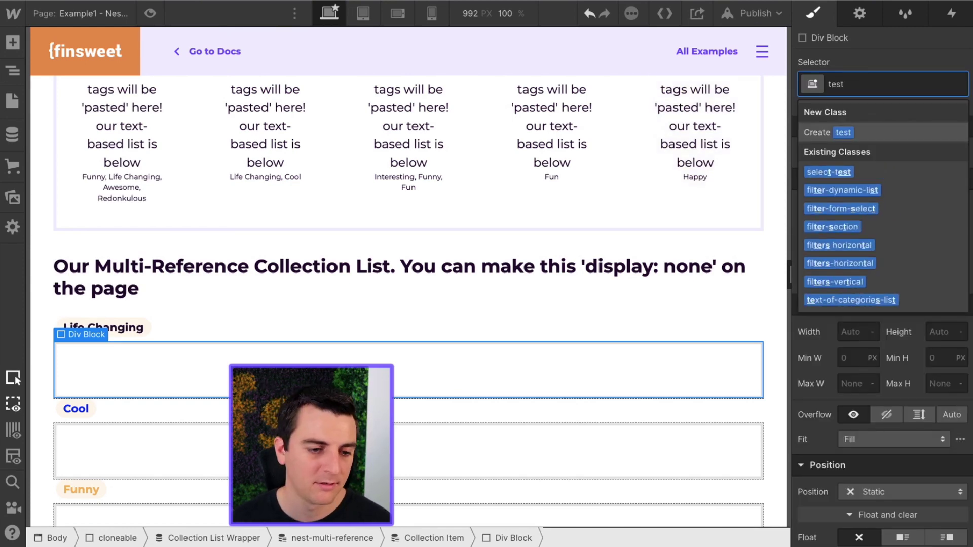
{"action": "key", "text": "Return"}
Step: Move nest-category-link into the test div and back out, then delete the test div
{"action": "key", "text": "z"}
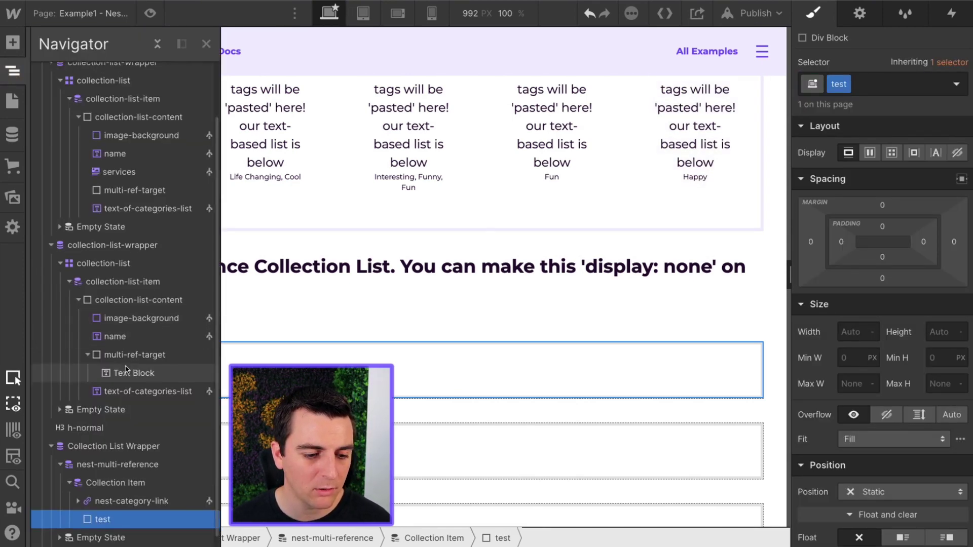
{"action": "scroll", "coordinate": [126, 369], "scroll_direction": "down", "scroll_amount": 1}
{"action": "left_click_drag", "start_coordinate": [119, 486], "coordinate": [117, 502]}
{"action": "left_click", "coordinate": [124, 486]}
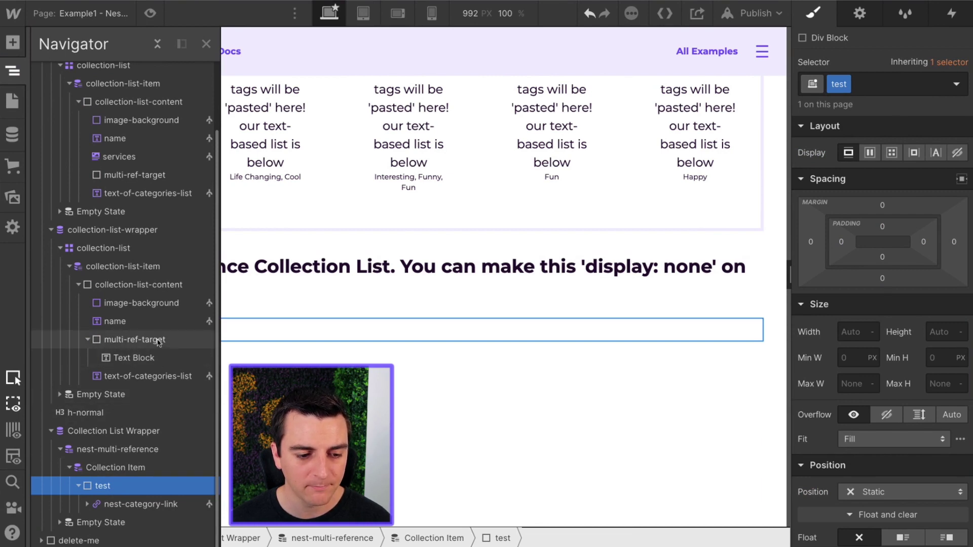
{"action": "left_click_drag", "start_coordinate": [108, 505], "coordinate": [109, 485]}
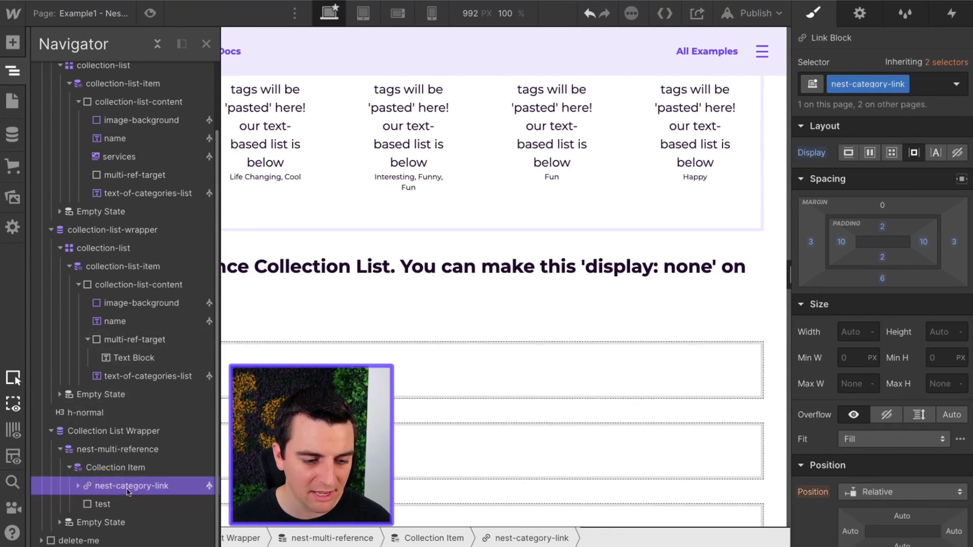
{"action": "left_click", "coordinate": [94, 503]}
{"action": "key", "text": "Delete"}
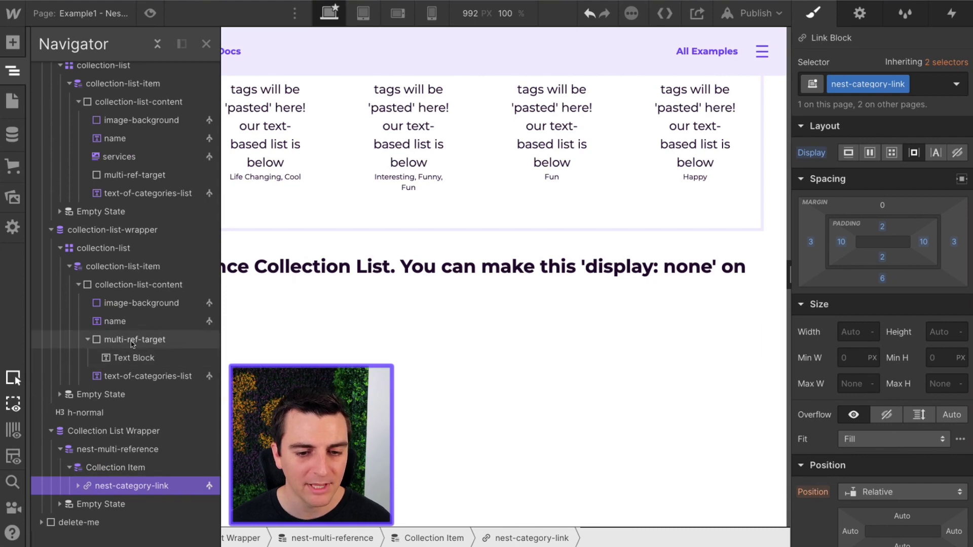
{"action": "left_click", "coordinate": [334, 347]}
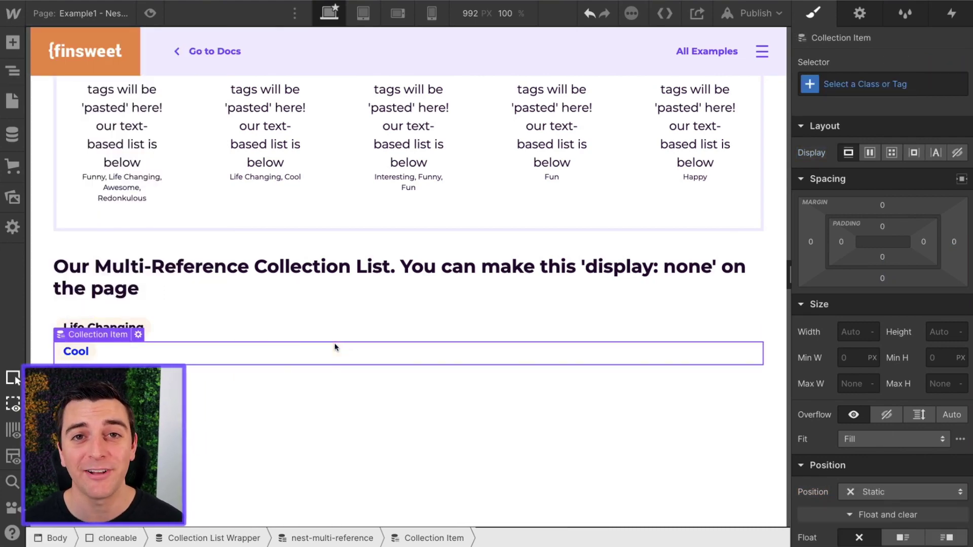
{"action": "scroll", "coordinate": [334, 346], "scroll_direction": "up", "scroll_amount": 5}
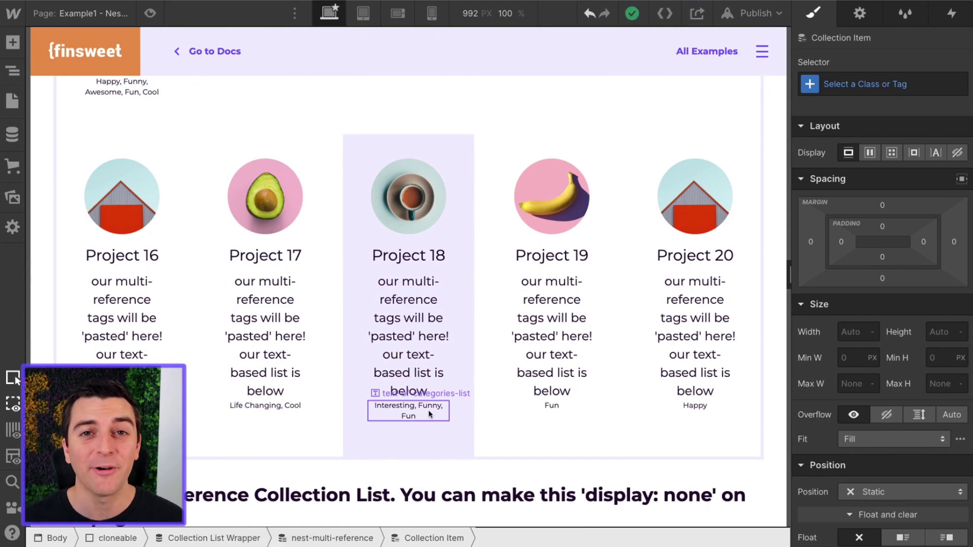
{"action": "scroll", "coordinate": [427, 410], "scroll_direction": "down", "scroll_amount": 6}
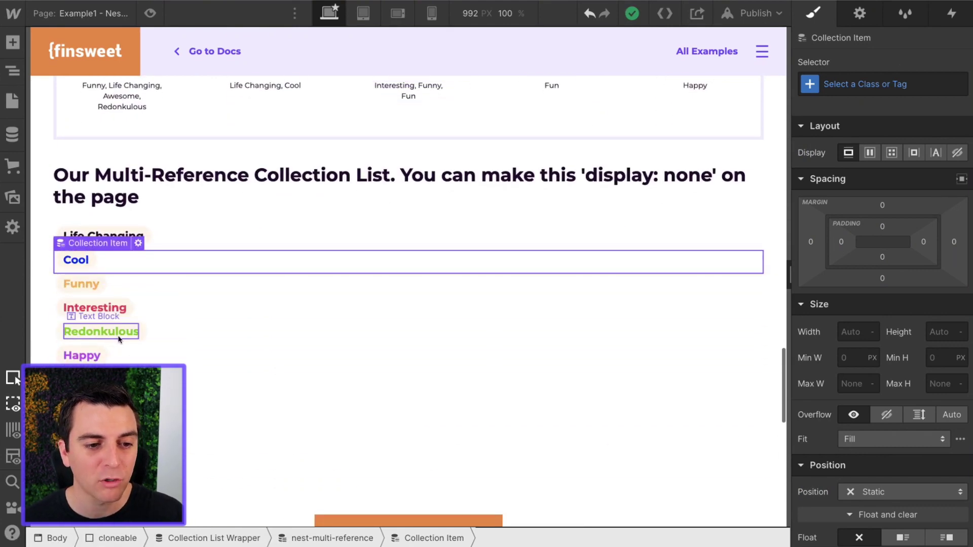
{"action": "scroll", "coordinate": [131, 344], "scroll_direction": "up", "scroll_amount": 5}
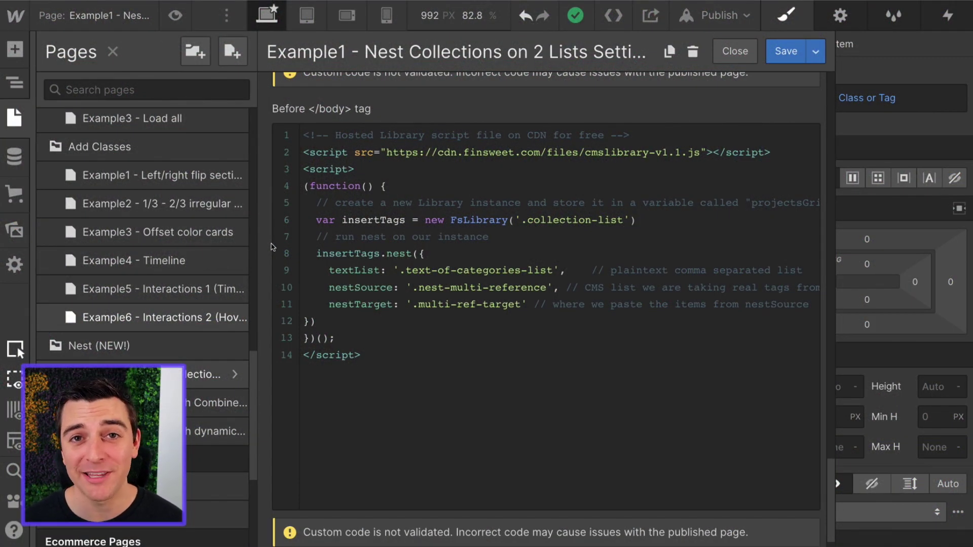
{"action": "left_click", "coordinate": [581, 152]}
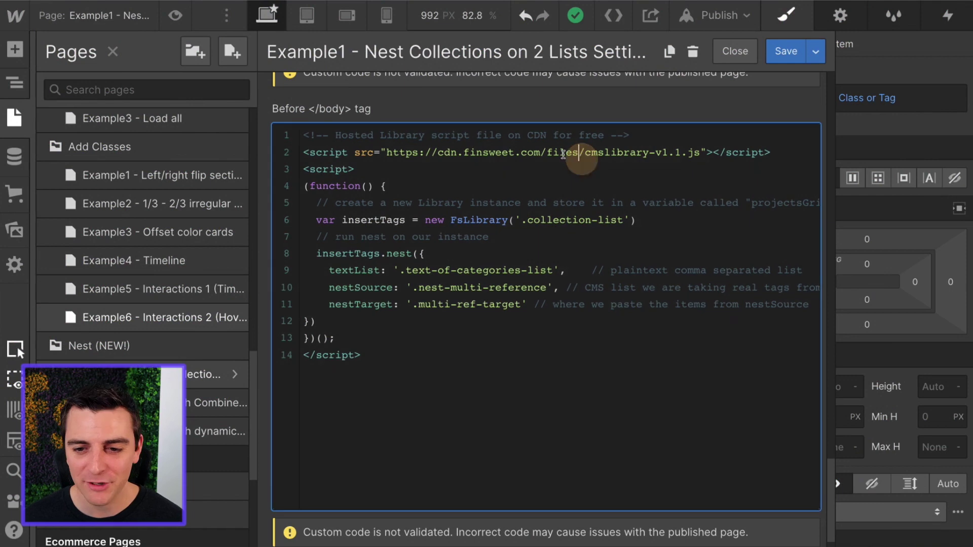
{"action": "left_click_drag", "start_coordinate": [703, 152], "coordinate": [386, 154]}
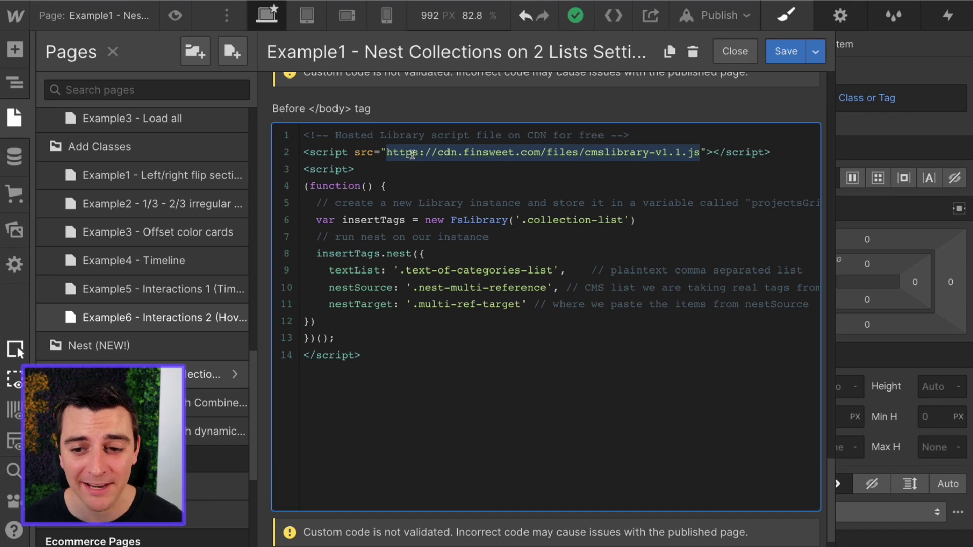
{"action": "left_click", "coordinate": [300, 200]}
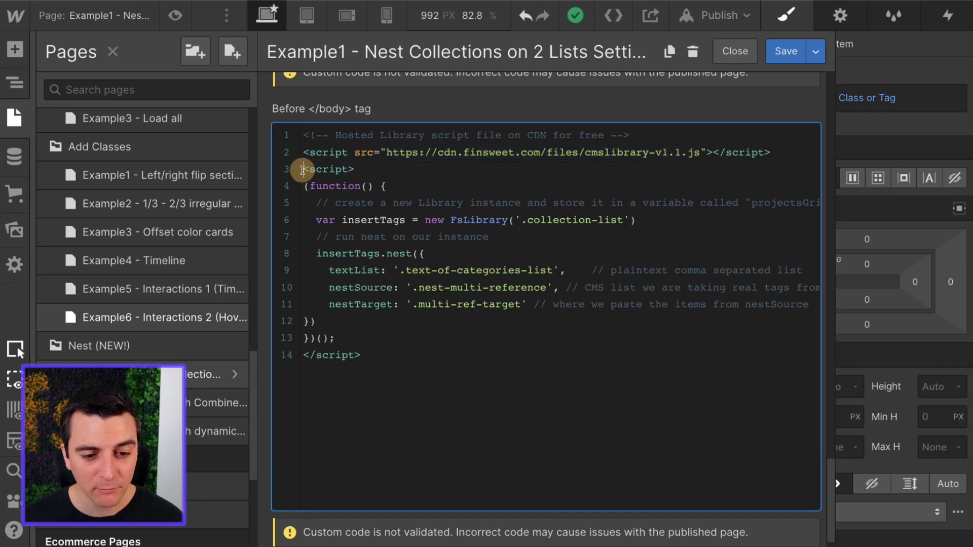
{"action": "left_click_drag", "start_coordinate": [302, 169], "coordinate": [467, 414]}
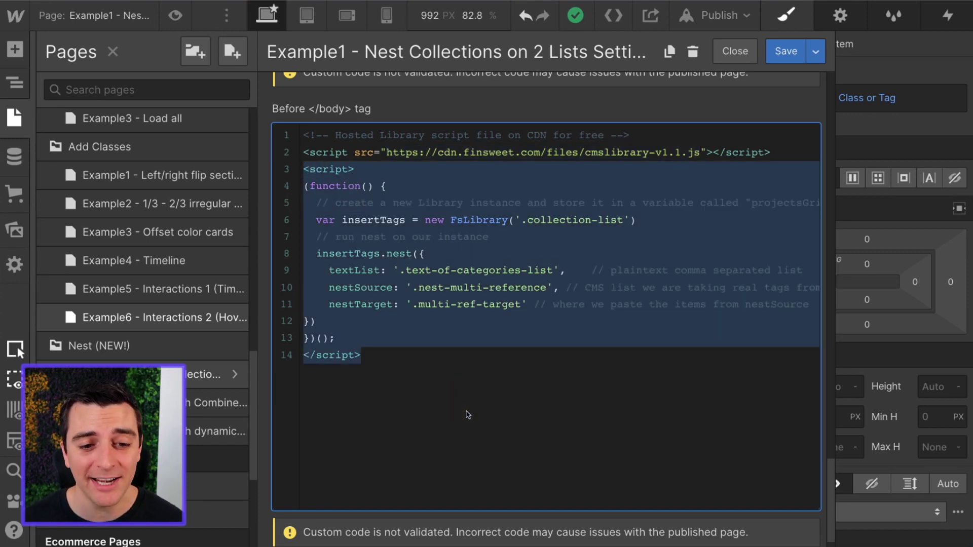
{"action": "left_click", "coordinate": [468, 415]}
{"action": "left_click_drag", "start_coordinate": [304, 186], "coordinate": [508, 220]}
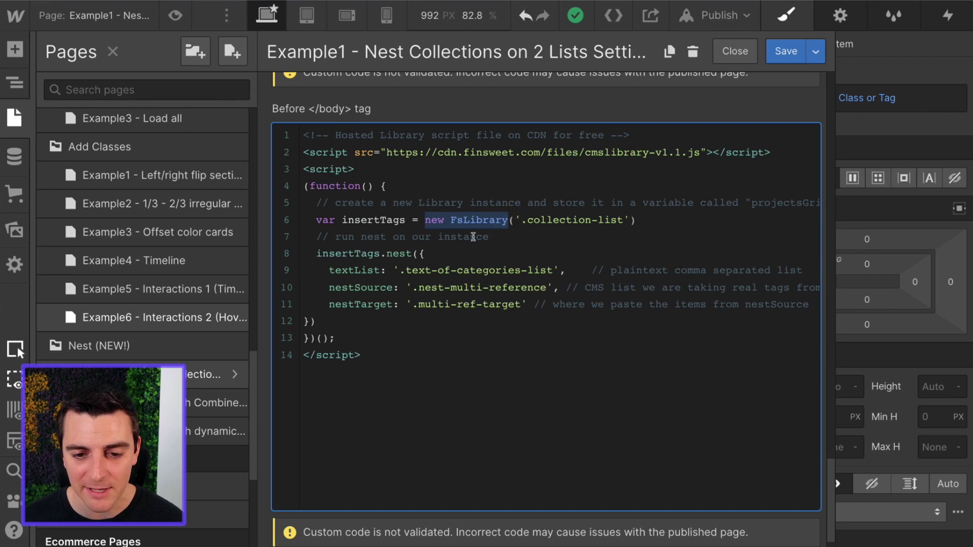
{"action": "left_click_drag", "start_coordinate": [523, 218], "coordinate": [628, 216]}
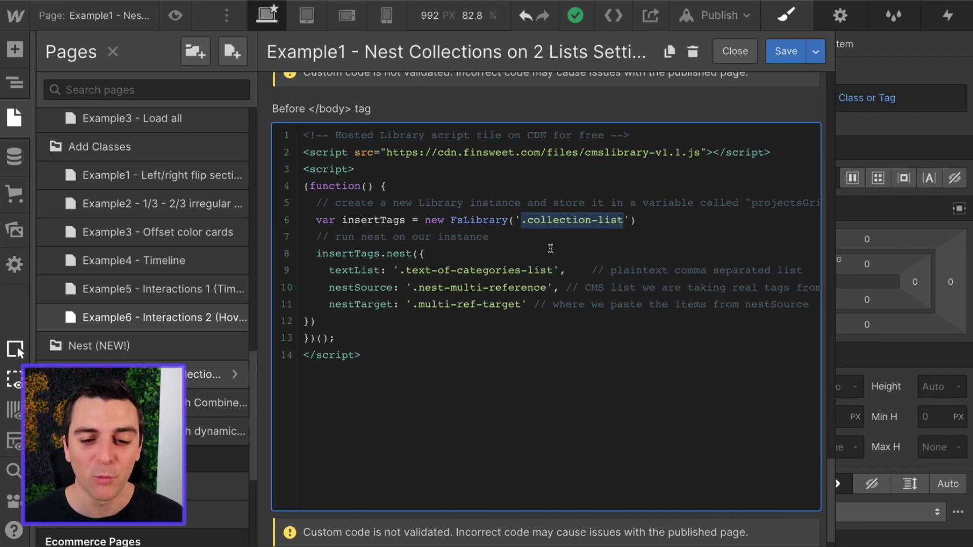
{"action": "left_click_drag", "start_coordinate": [547, 288], "coordinate": [325, 289]}
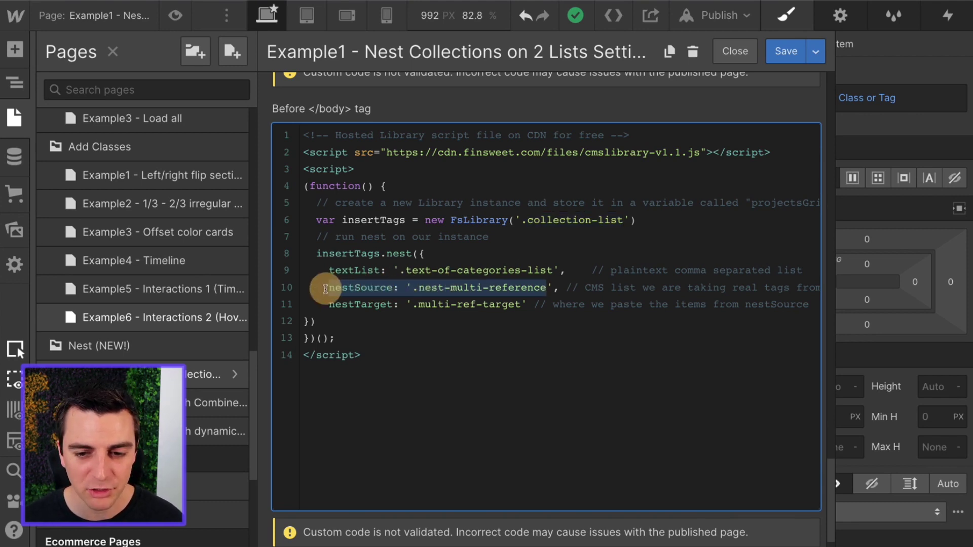
{"action": "left_click", "coordinate": [564, 233]}
{"action": "left_click_drag", "start_coordinate": [624, 221], "coordinate": [523, 222]}
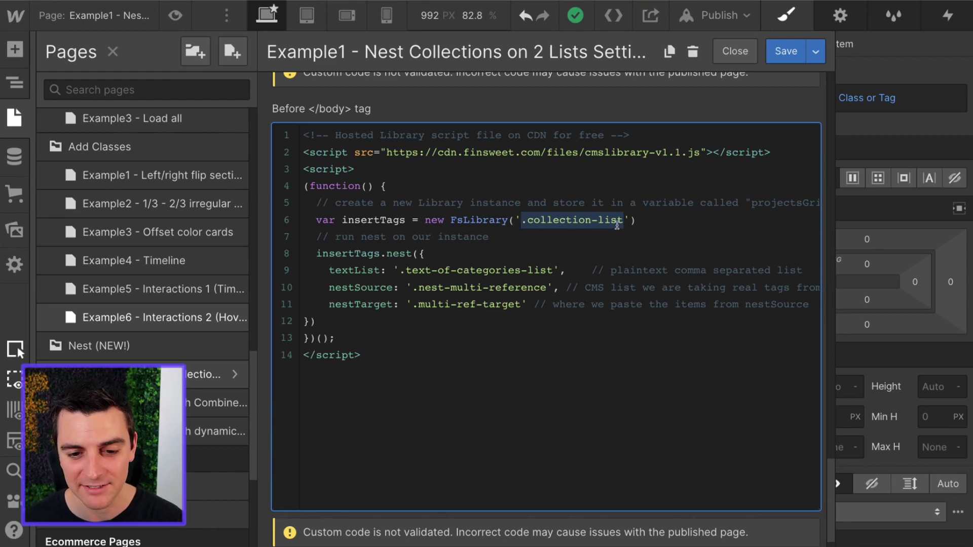
{"action": "left_click_drag", "start_coordinate": [659, 222], "coordinate": [302, 217]}
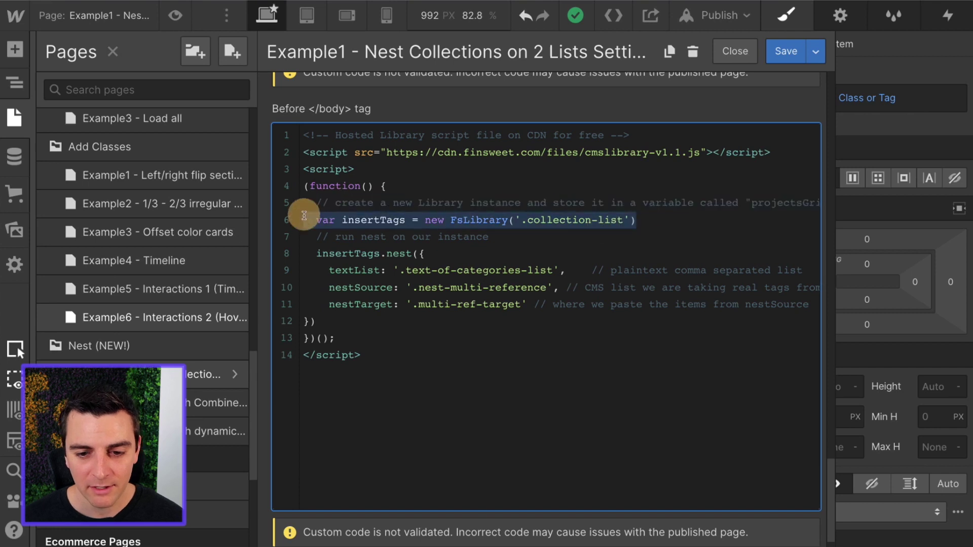
{"action": "left_click_drag", "start_coordinate": [405, 220], "coordinate": [346, 221]}
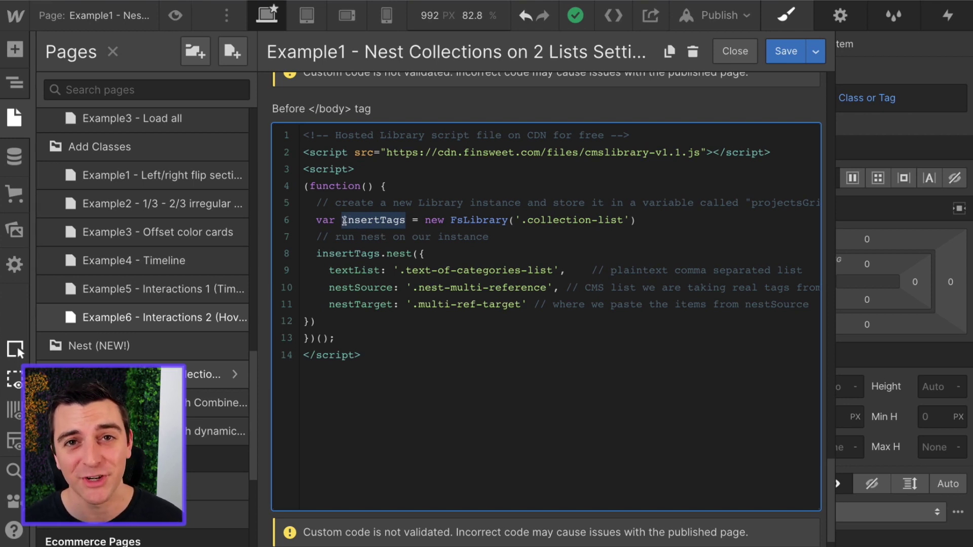
{"action": "left_click", "coordinate": [344, 221]}
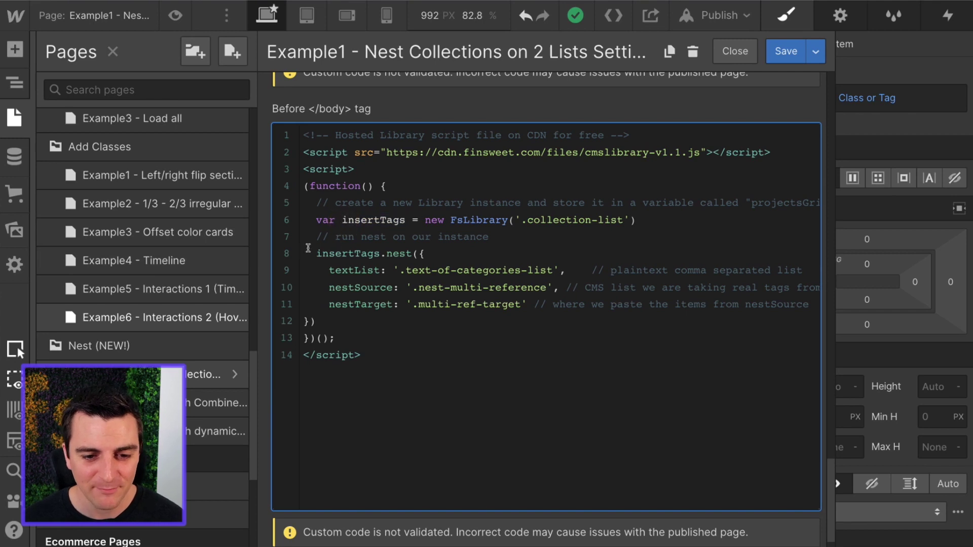
{"action": "left_click_drag", "start_coordinate": [317, 252], "coordinate": [380, 253]}
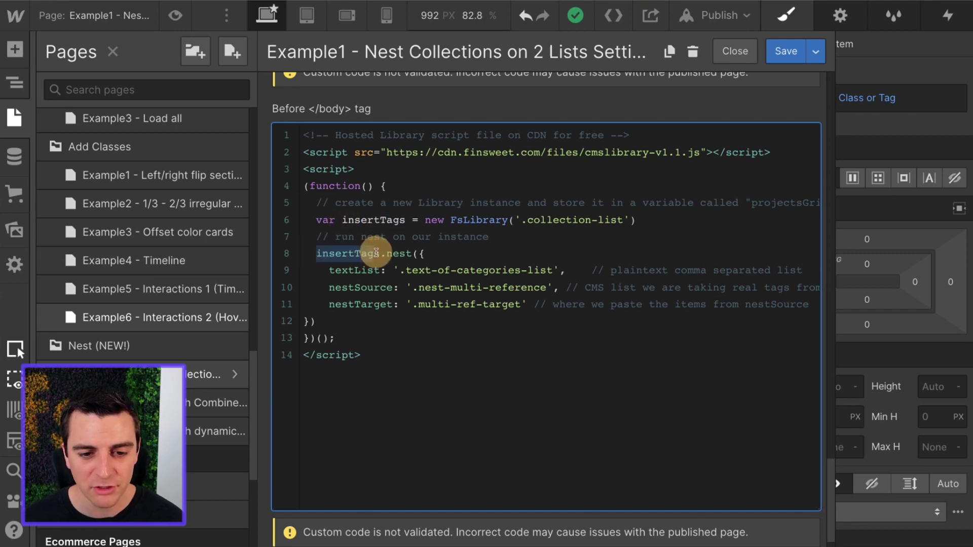
{"action": "left_click", "coordinate": [381, 254]}
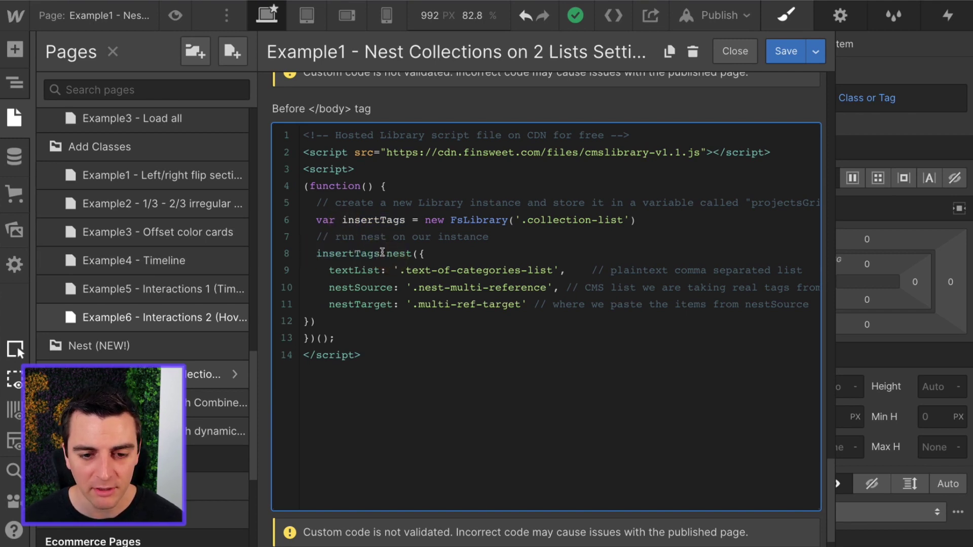
{"action": "left_click_drag", "start_coordinate": [381, 254], "coordinate": [305, 336]}
{"action": "left_click", "coordinate": [319, 321]}
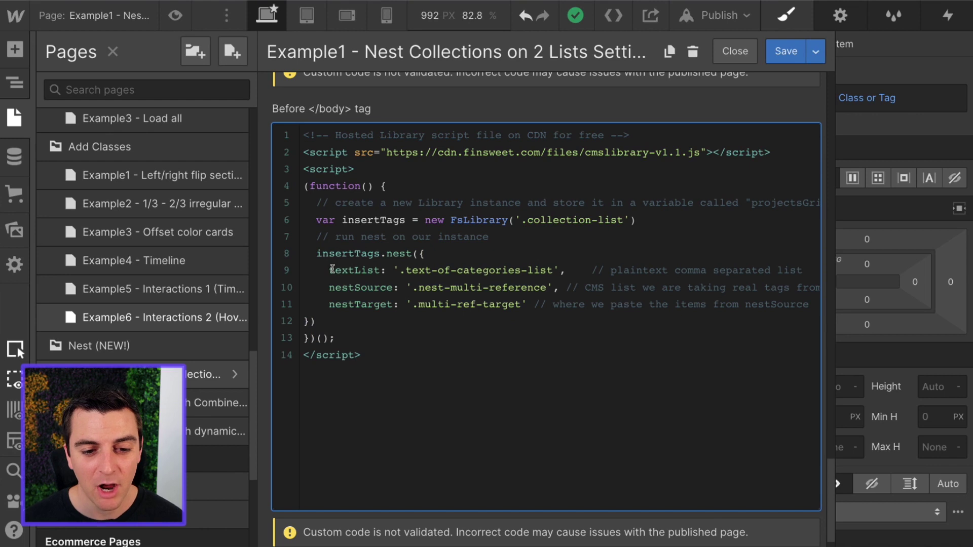
{"action": "left_click_drag", "start_coordinate": [330, 270], "coordinate": [380, 271]}
{"action": "left_click_drag", "start_coordinate": [329, 287], "coordinate": [398, 287]}
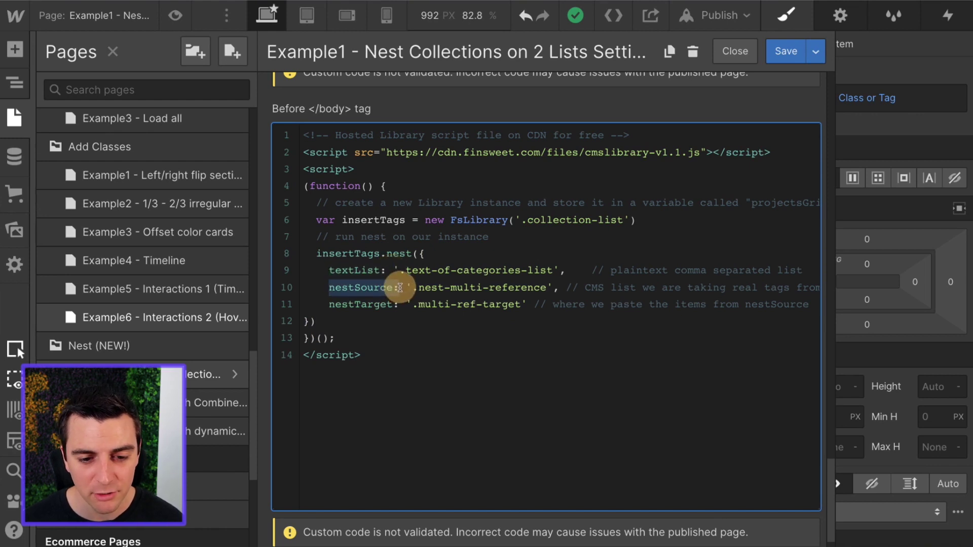
{"action": "left_click", "coordinate": [326, 306]}
{"action": "left_click_drag", "start_coordinate": [326, 306], "coordinate": [393, 304]}
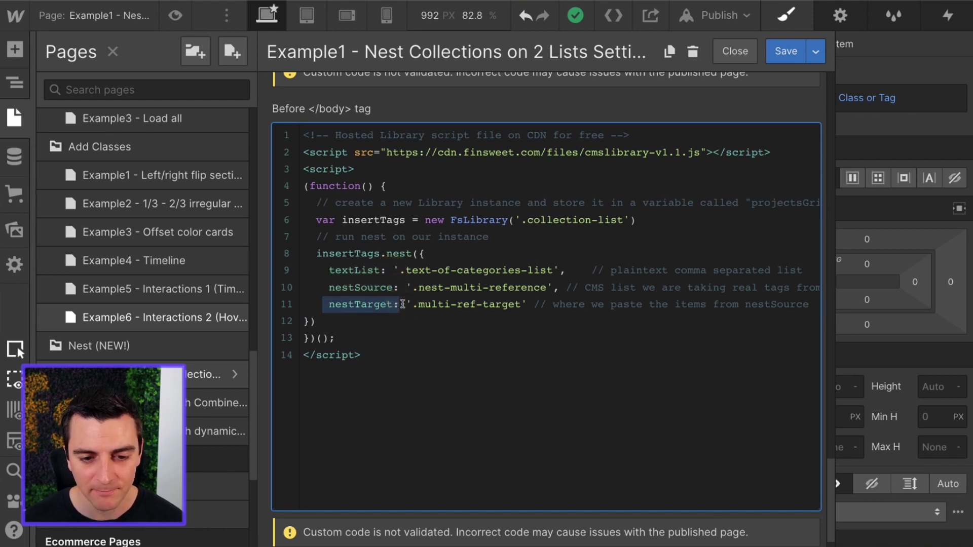
{"action": "left_click_drag", "start_coordinate": [329, 270], "coordinate": [385, 271]}
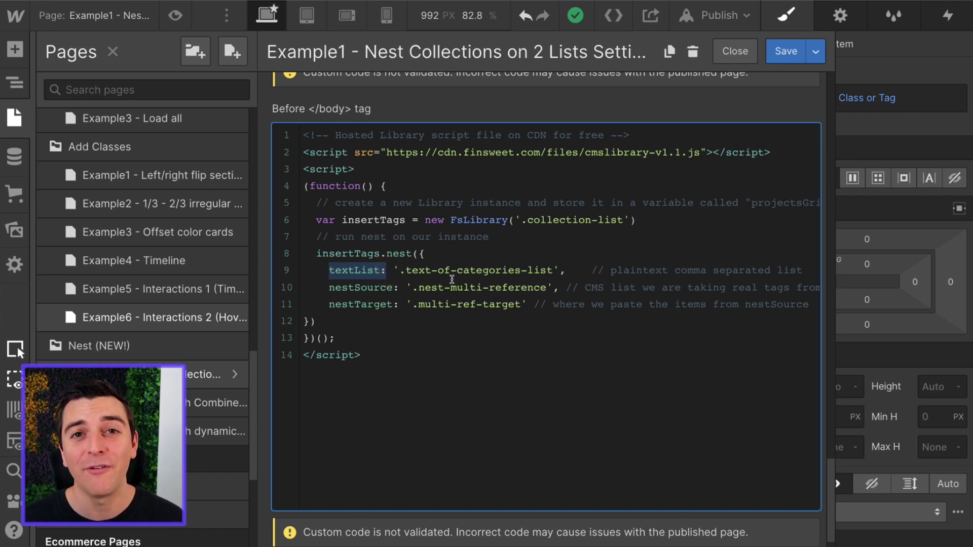
{"action": "left_click", "coordinate": [452, 280]}
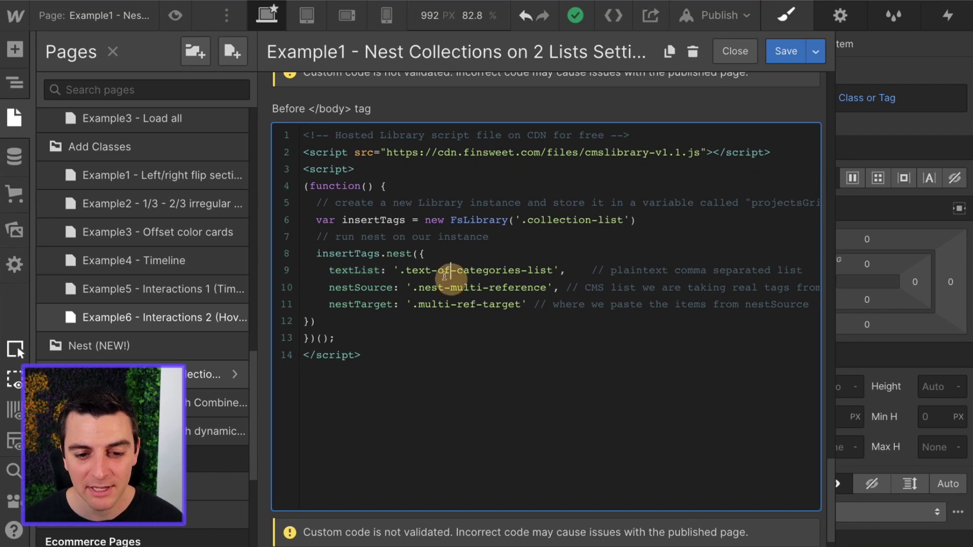
{"action": "left_click_drag", "start_coordinate": [401, 270], "coordinate": [553, 271]}
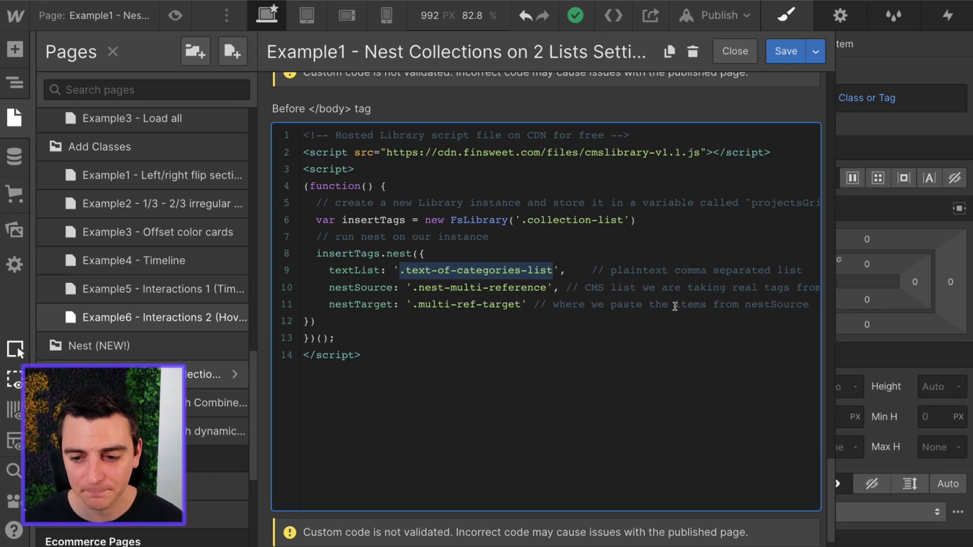
{"action": "left_click", "coordinate": [381, 282]}
{"action": "left_click_drag", "start_coordinate": [329, 287], "coordinate": [399, 287]}
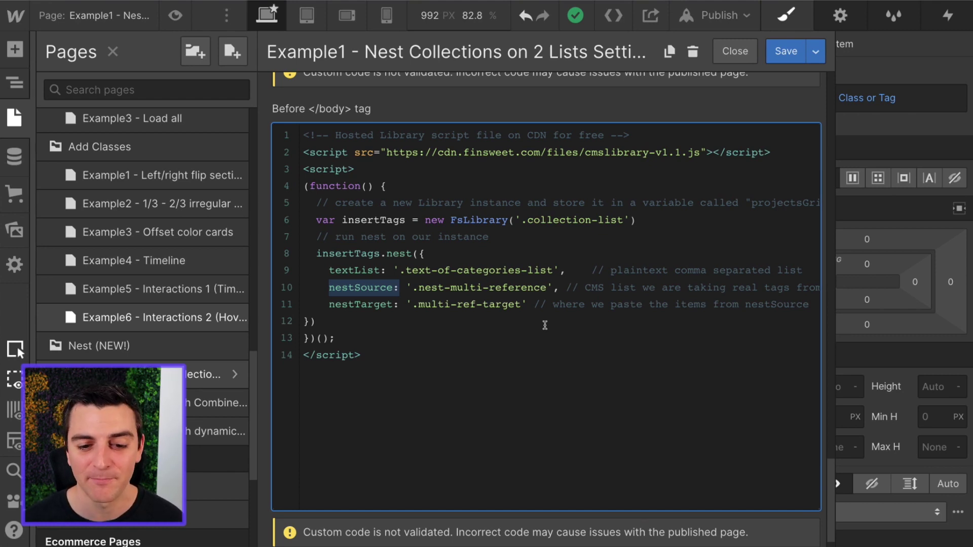
{"action": "left_click_drag", "start_coordinate": [547, 288], "coordinate": [412, 291]}
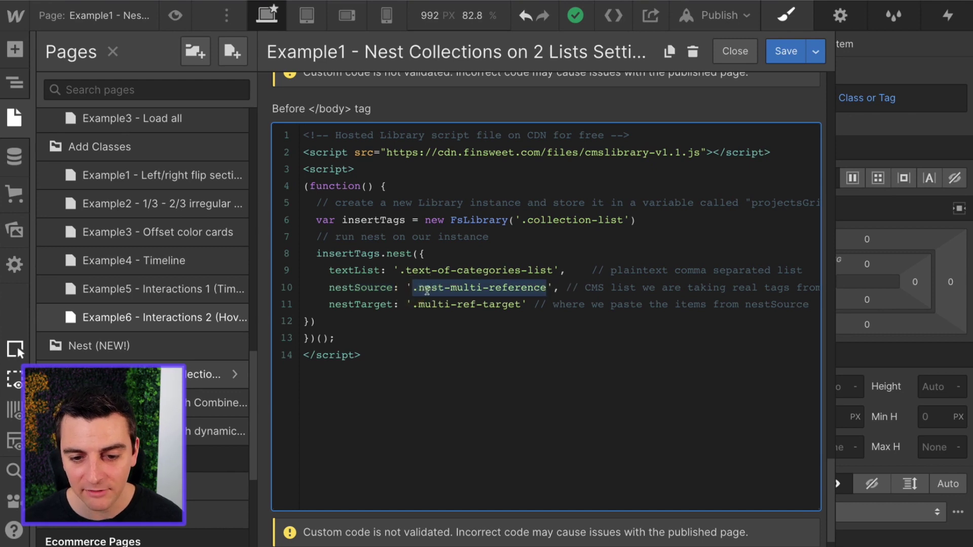
{"action": "left_click", "coordinate": [517, 288]}
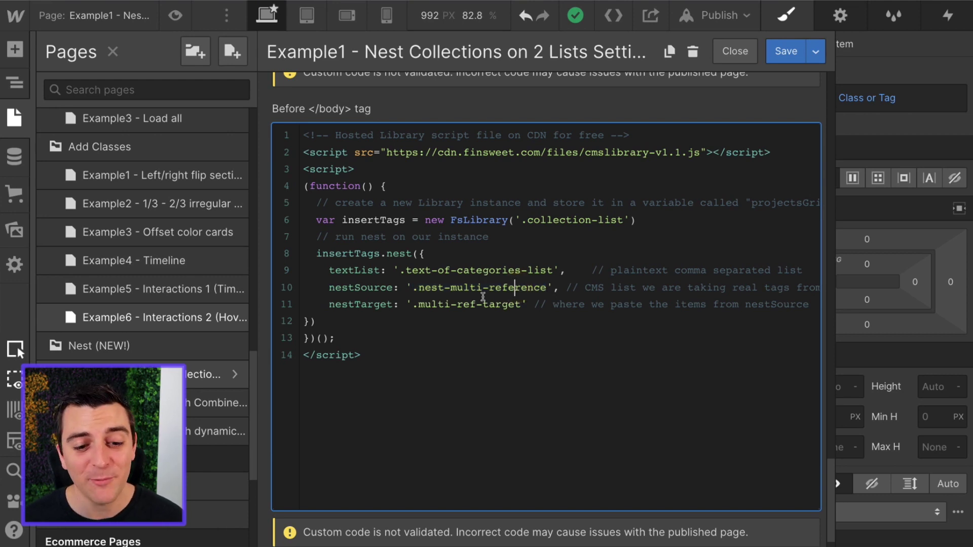
{"action": "left_click_drag", "start_coordinate": [330, 306], "coordinate": [399, 308]}
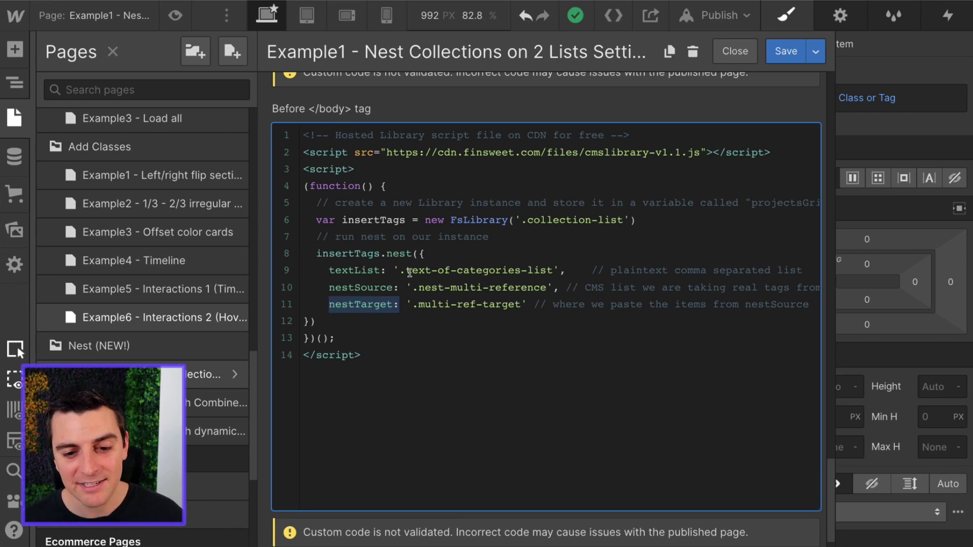
{"action": "left_click_drag", "start_coordinate": [623, 220], "coordinate": [527, 221]}
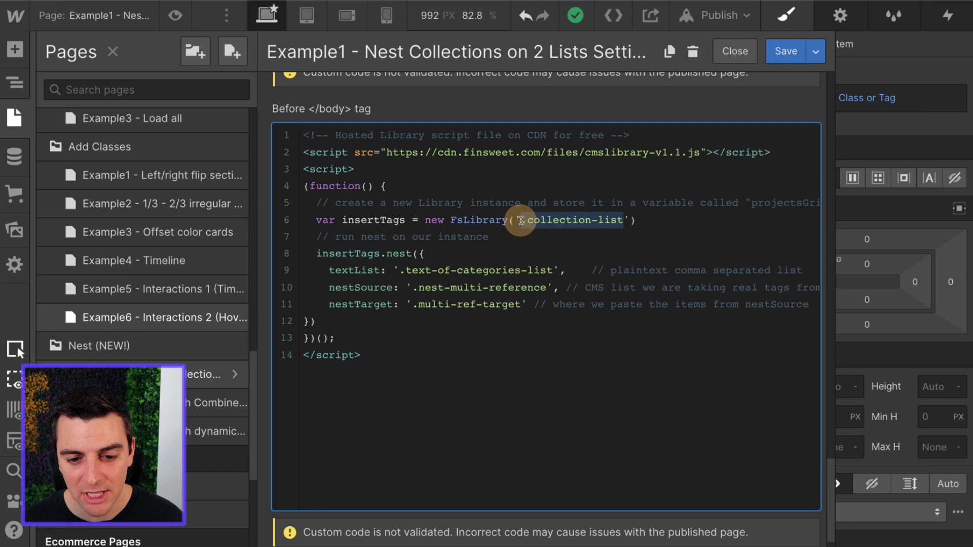
{"action": "left_click_drag", "start_coordinate": [521, 304], "coordinate": [413, 305]}
{"action": "left_click_drag", "start_coordinate": [623, 220], "coordinate": [522, 220]}
{"action": "left_click_drag", "start_coordinate": [331, 304], "coordinate": [554, 287]}
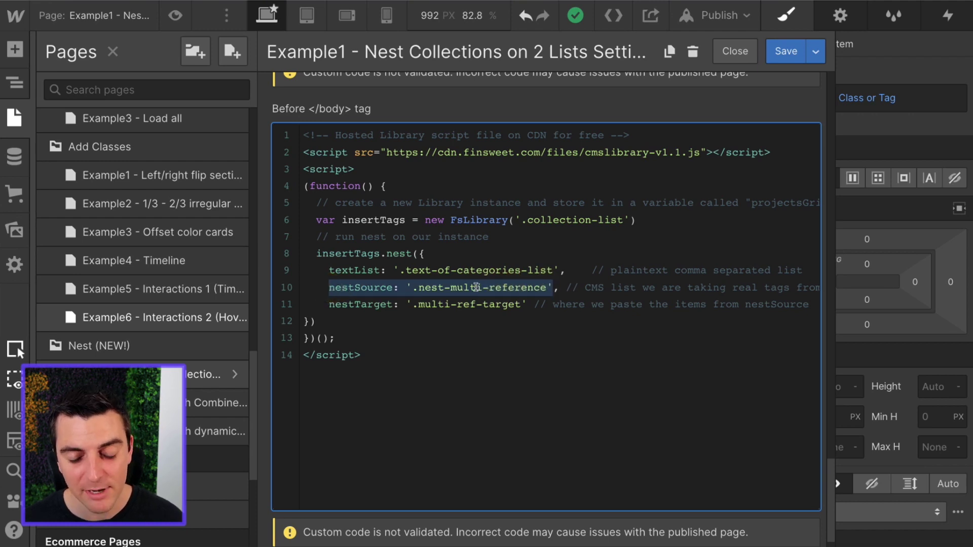
{"action": "left_click_drag", "start_coordinate": [330, 304], "coordinate": [527, 304]}
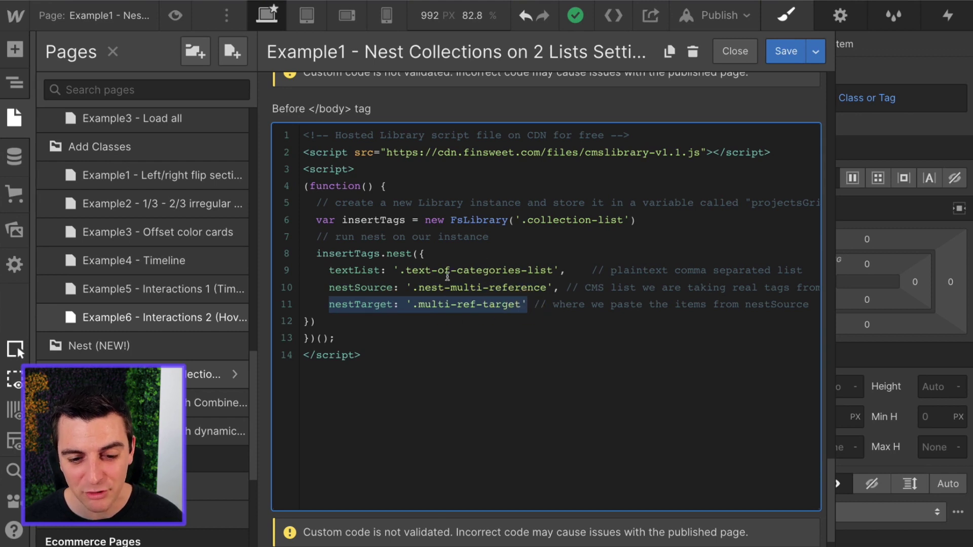
{"action": "left_click", "coordinate": [443, 304]}
{"action": "left_click_drag", "start_coordinate": [412, 304], "coordinate": [521, 304]}
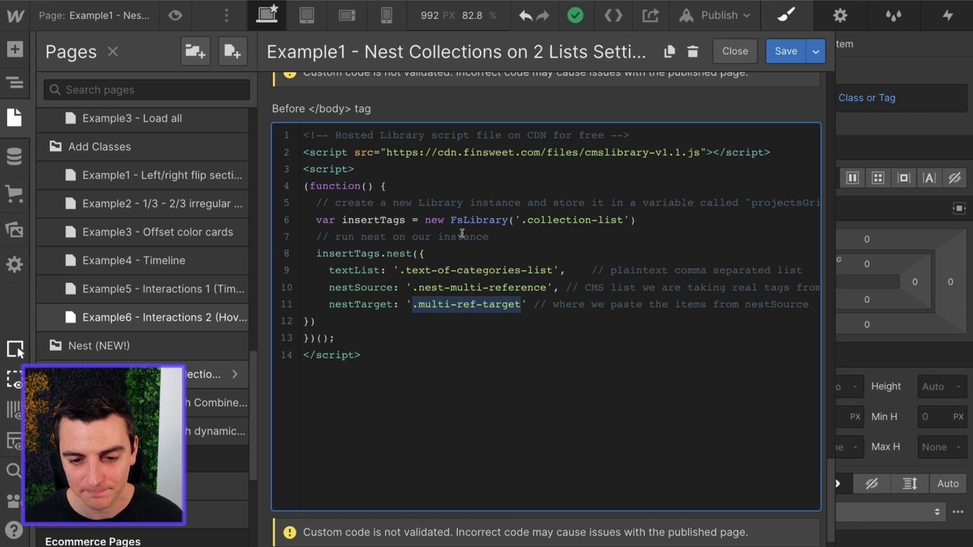
{"action": "left_click", "coordinate": [598, 304]}
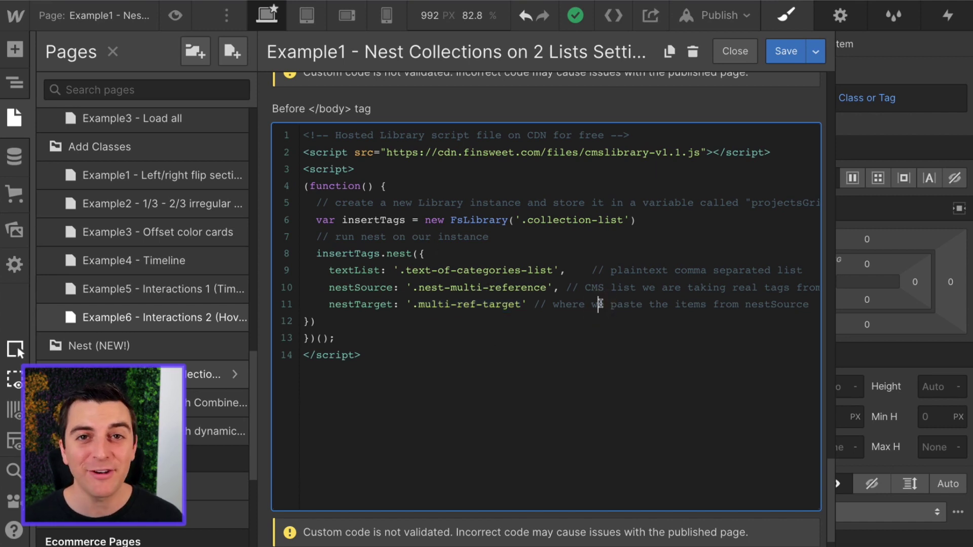